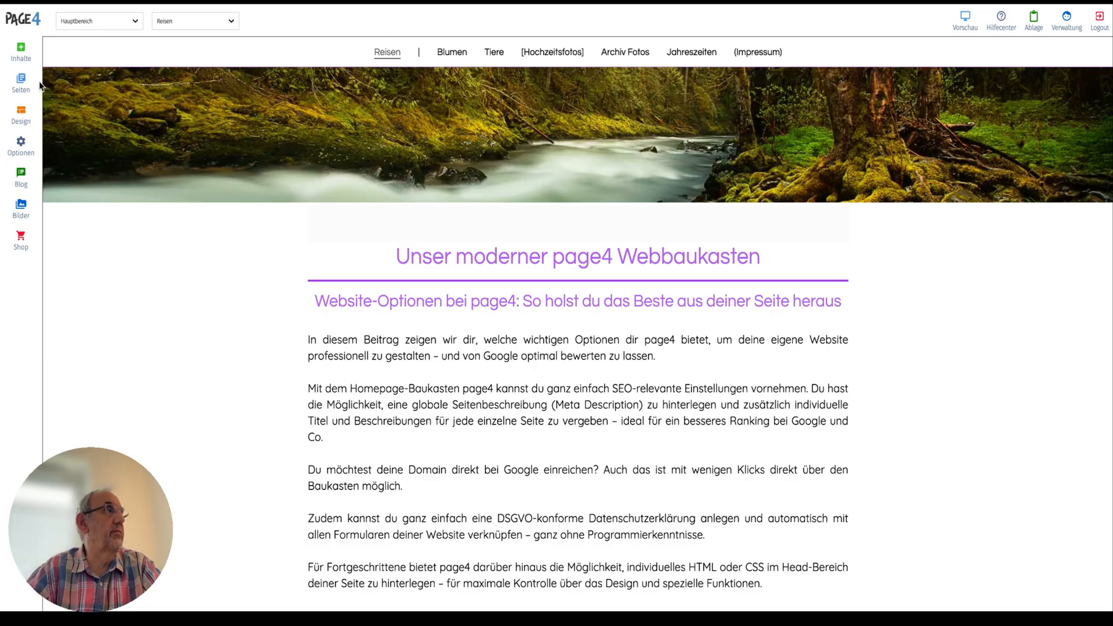
click(21, 82)
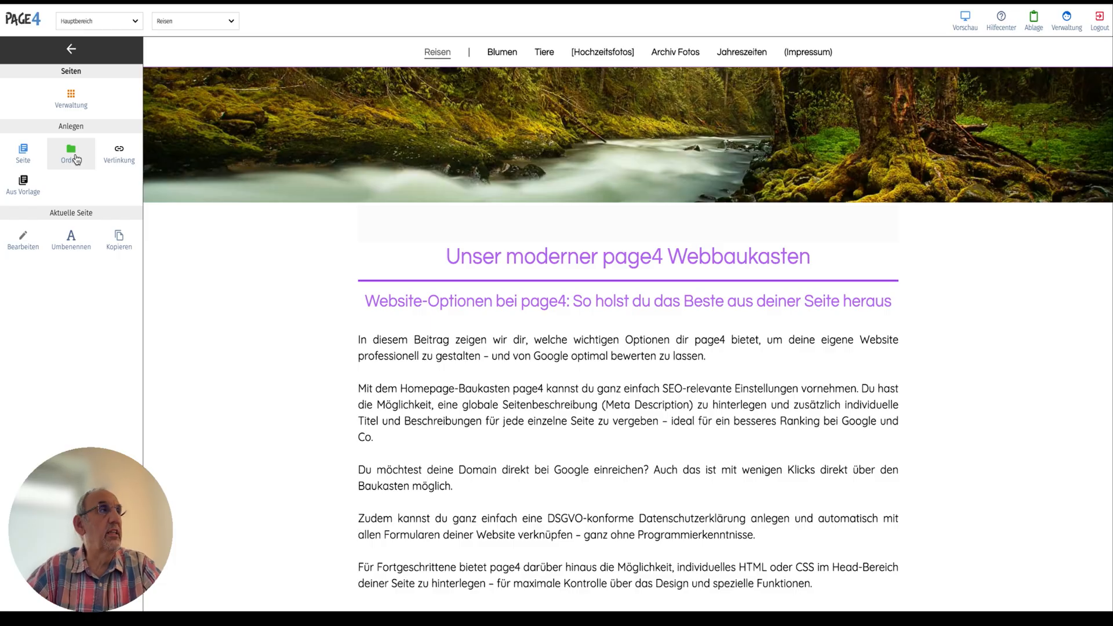
click(122, 159)
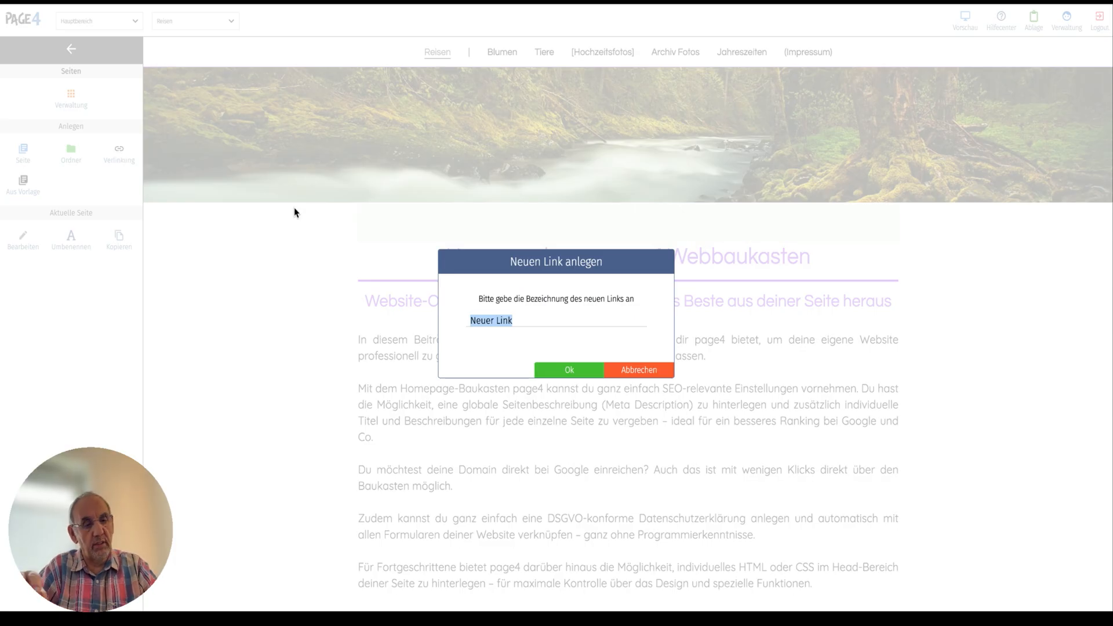
text(Suchmaschine)
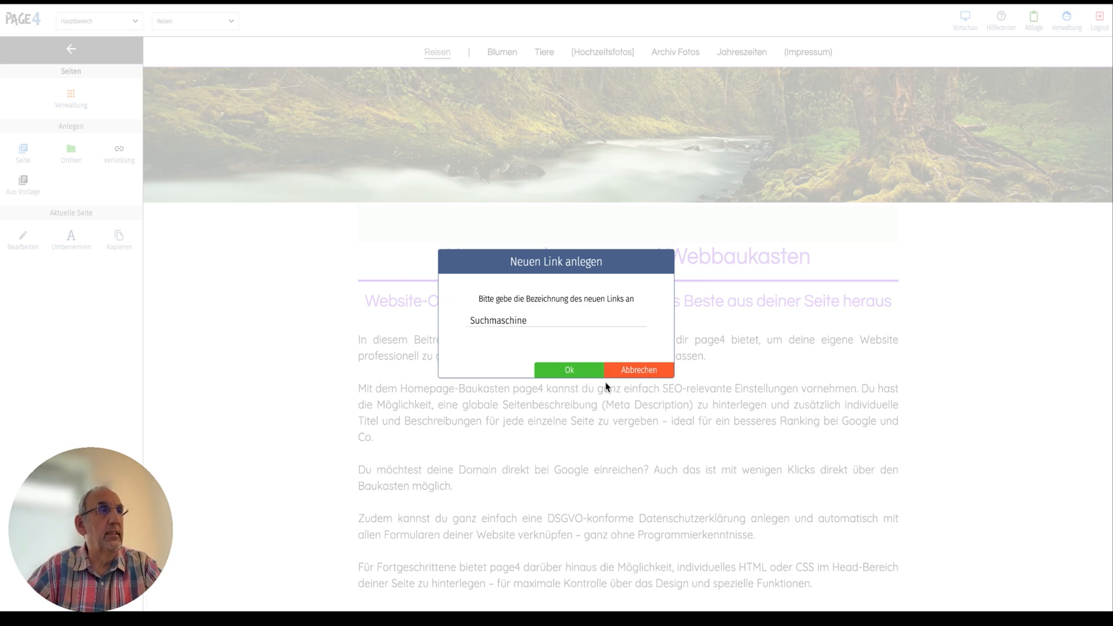
click(559, 366)
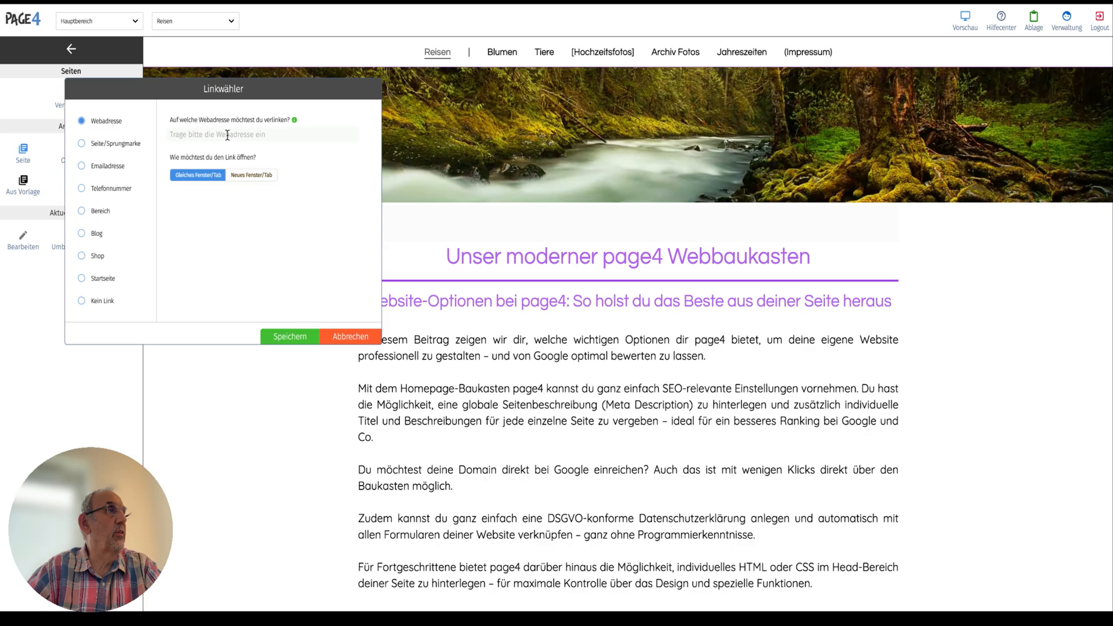
click(226, 134)
text(https://google.com)
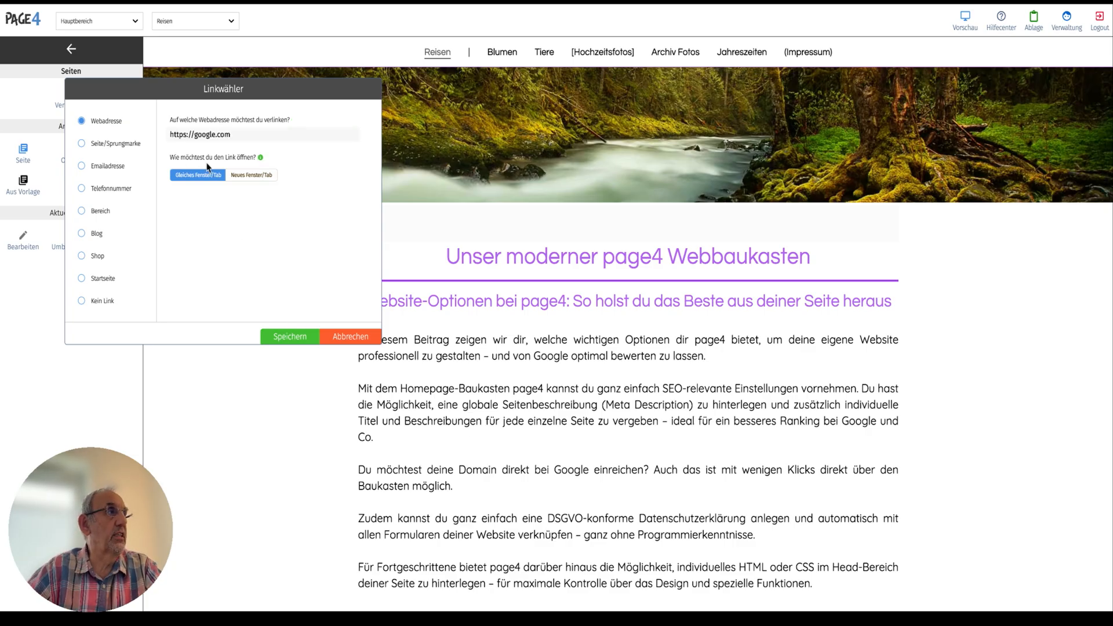
click(257, 182)
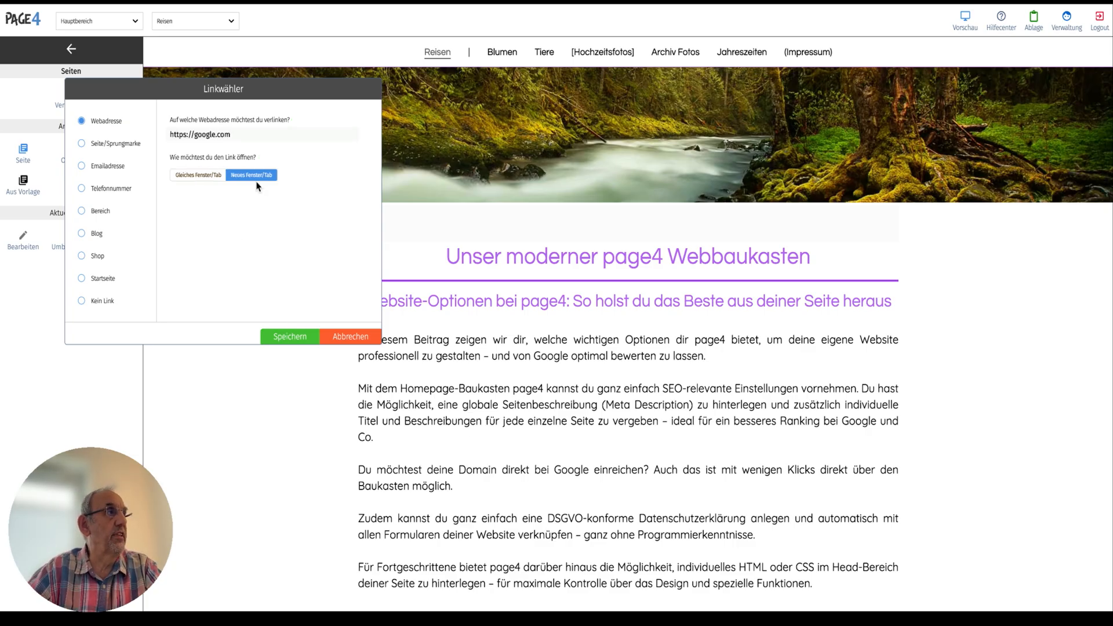
click(290, 339)
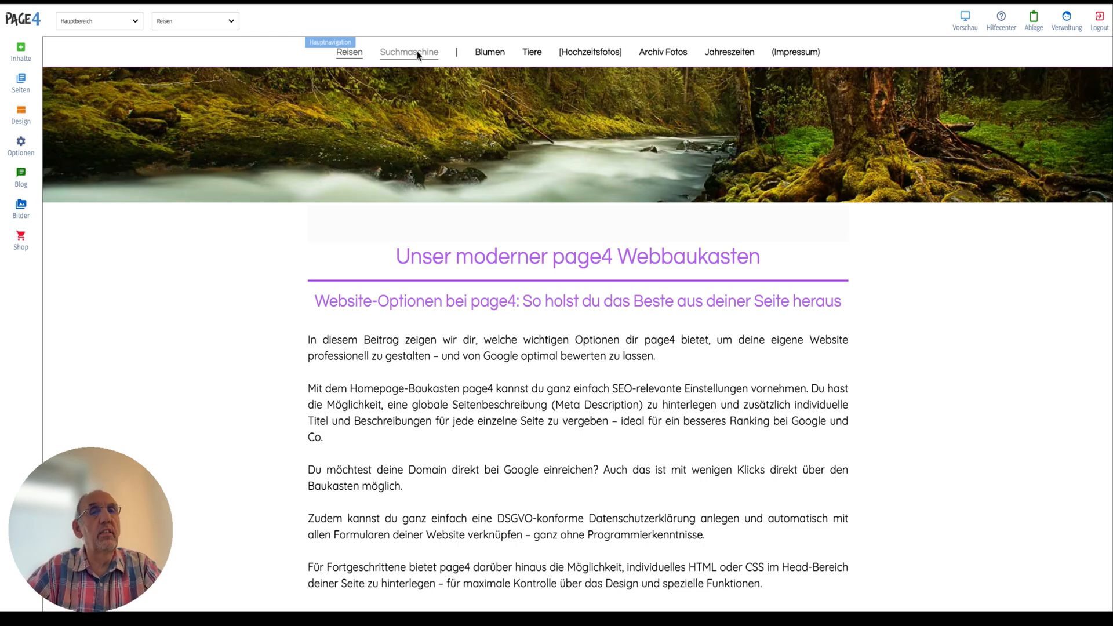
Delete the "Suchmaschine" link from the main navigation.
click(416, 55)
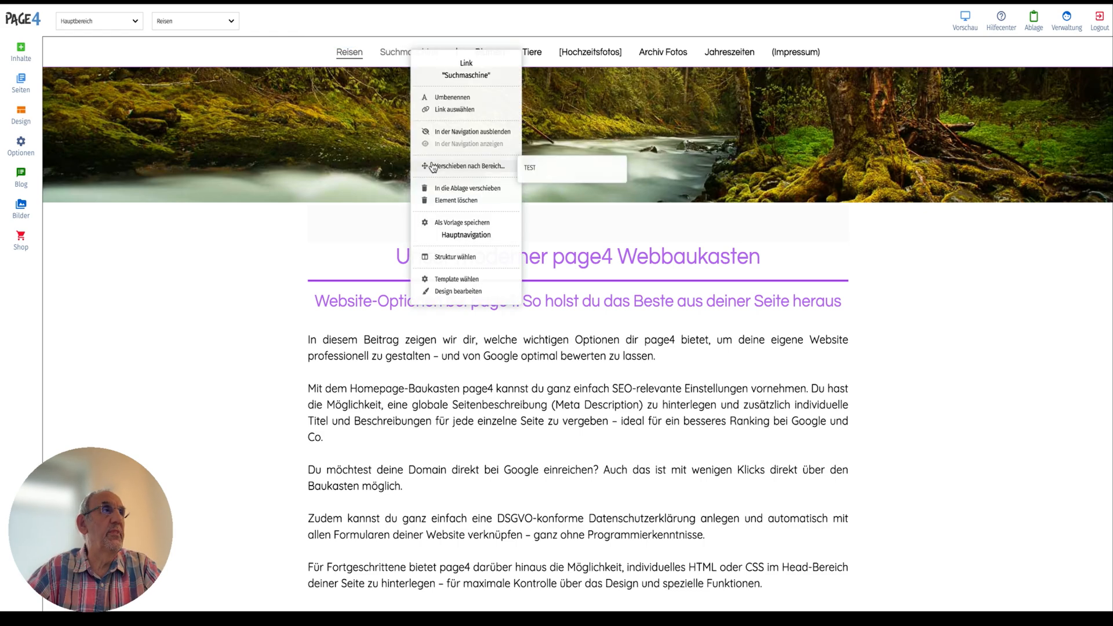
click(455, 201)
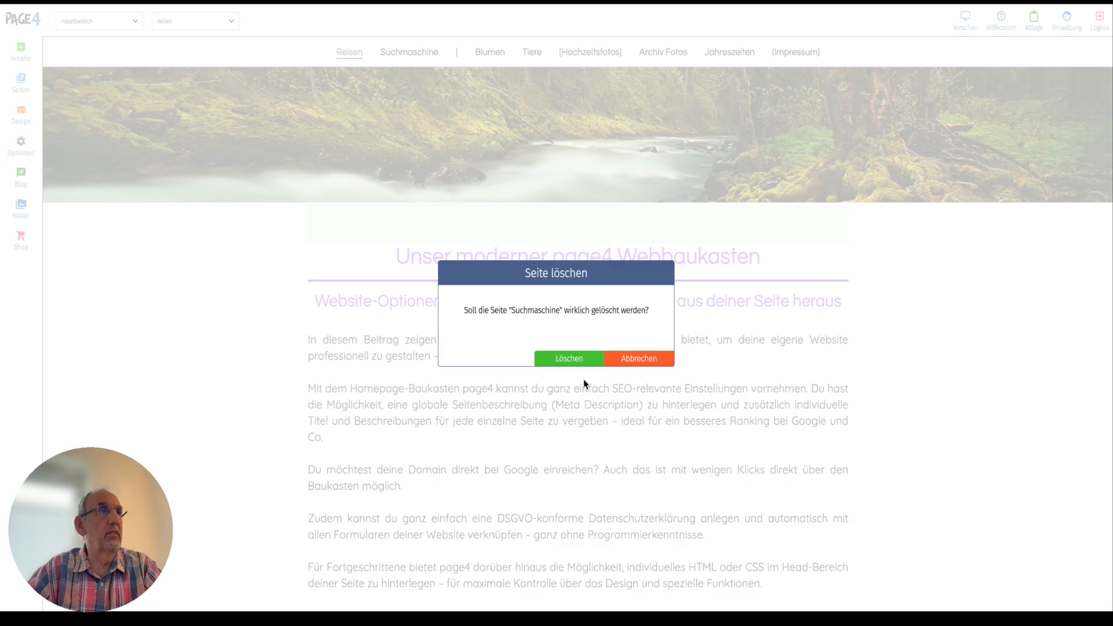
click(580, 361)
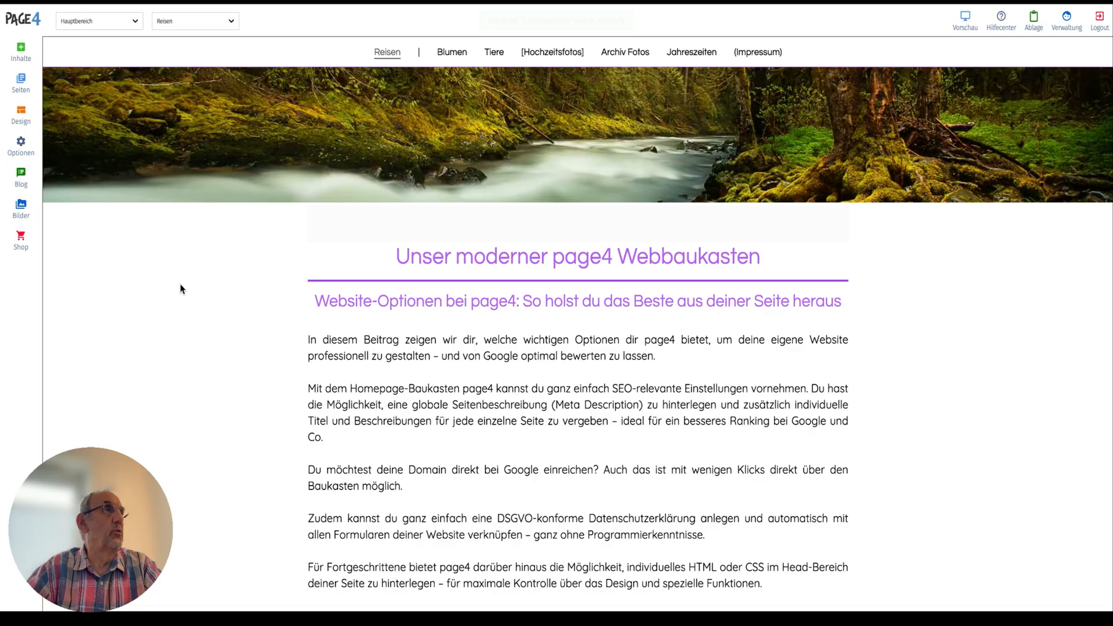
Create a new navigation folder with the default name "Neuer Ordner".
click(27, 93)
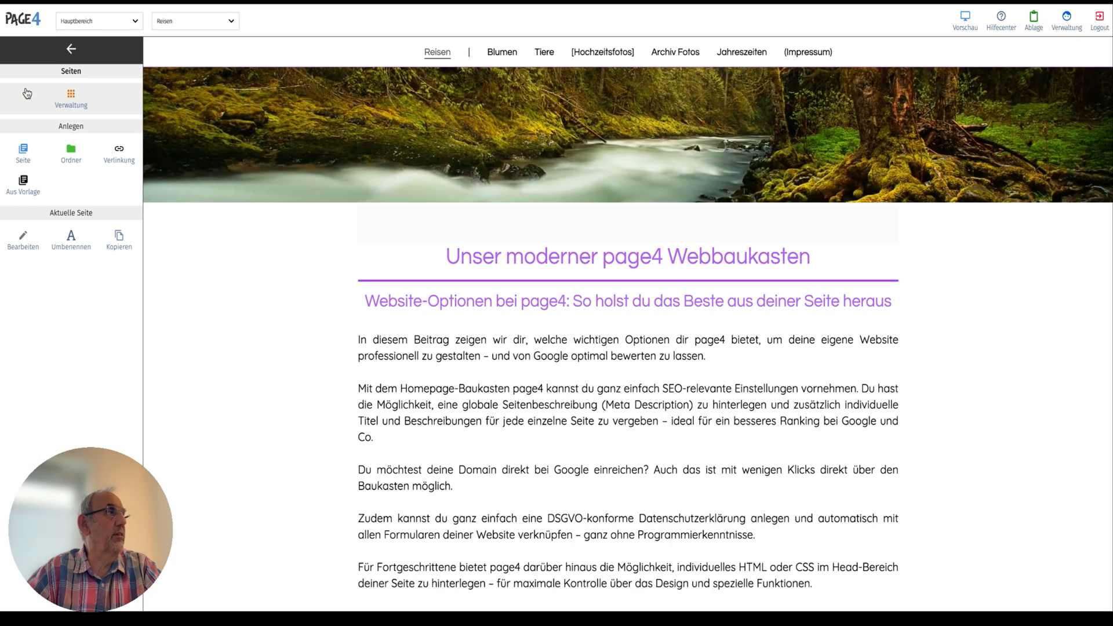
click(71, 152)
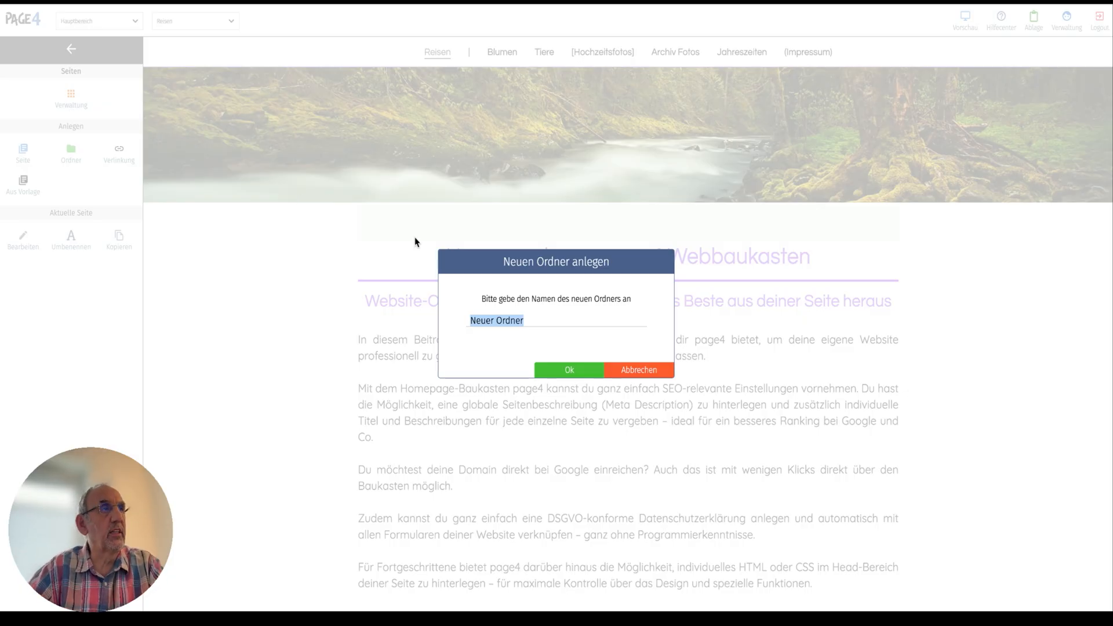
key(Return)
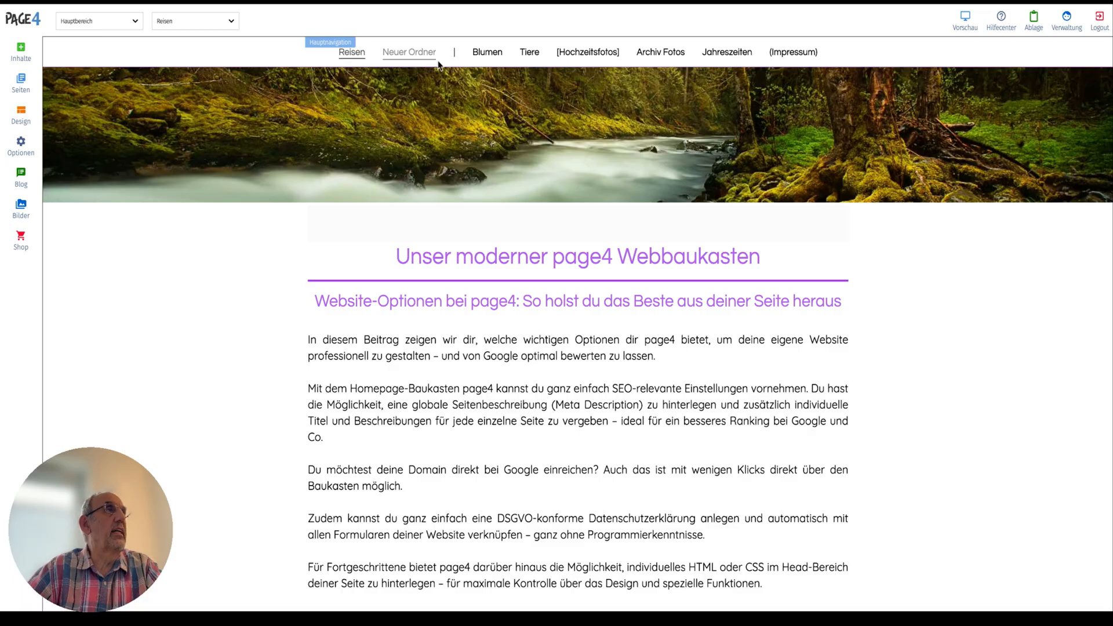
Delete the "Neuer Ordner" folder in the page management and return to the site.
click(21, 83)
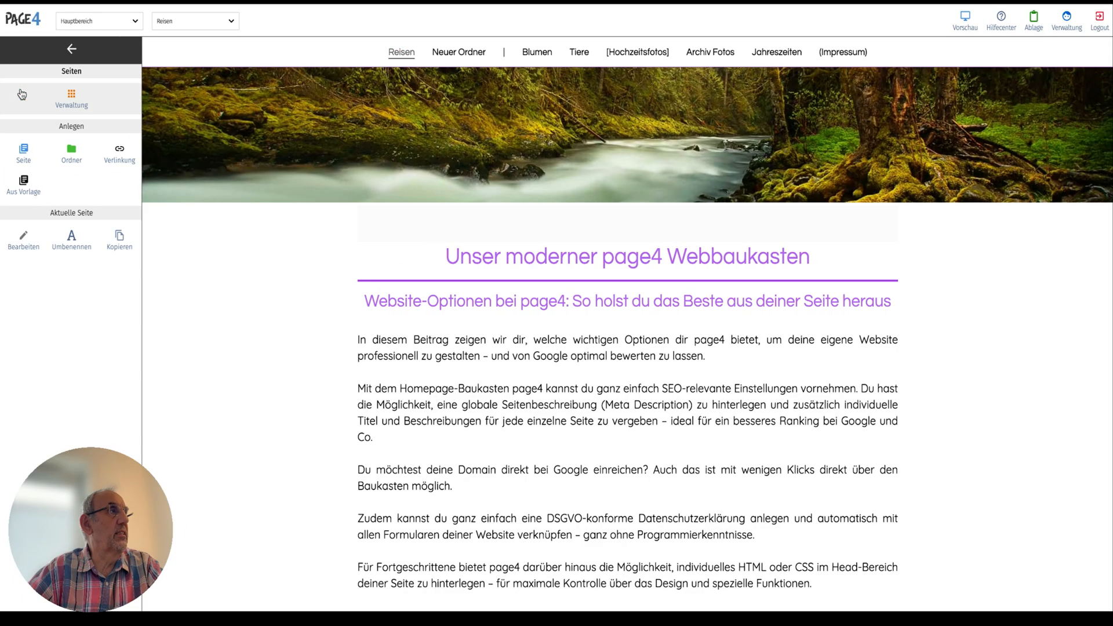
click(69, 97)
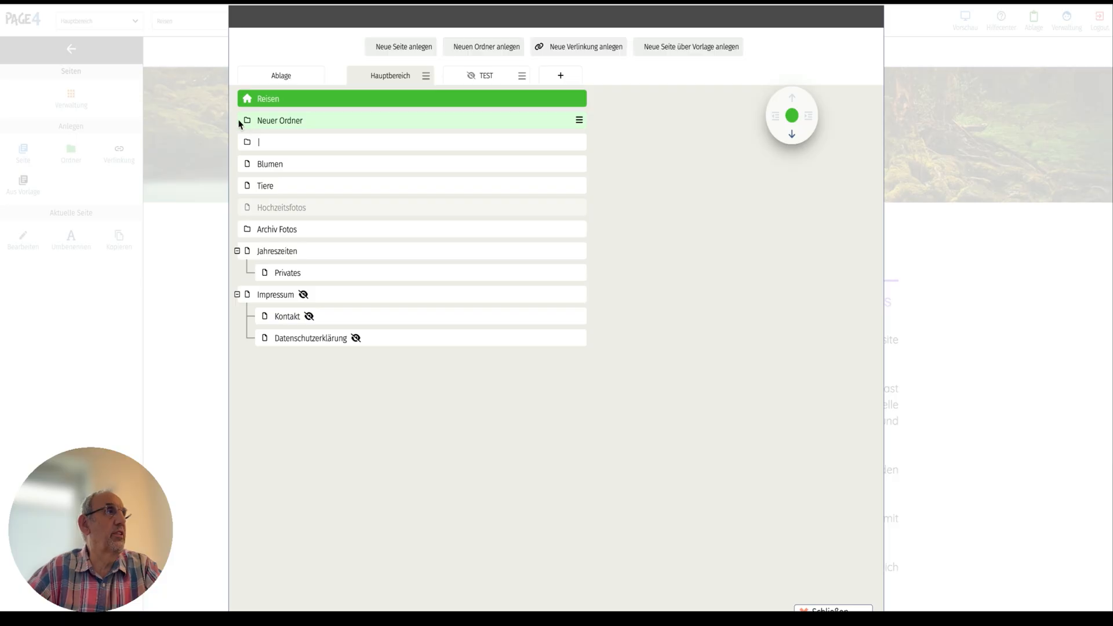
click(580, 120)
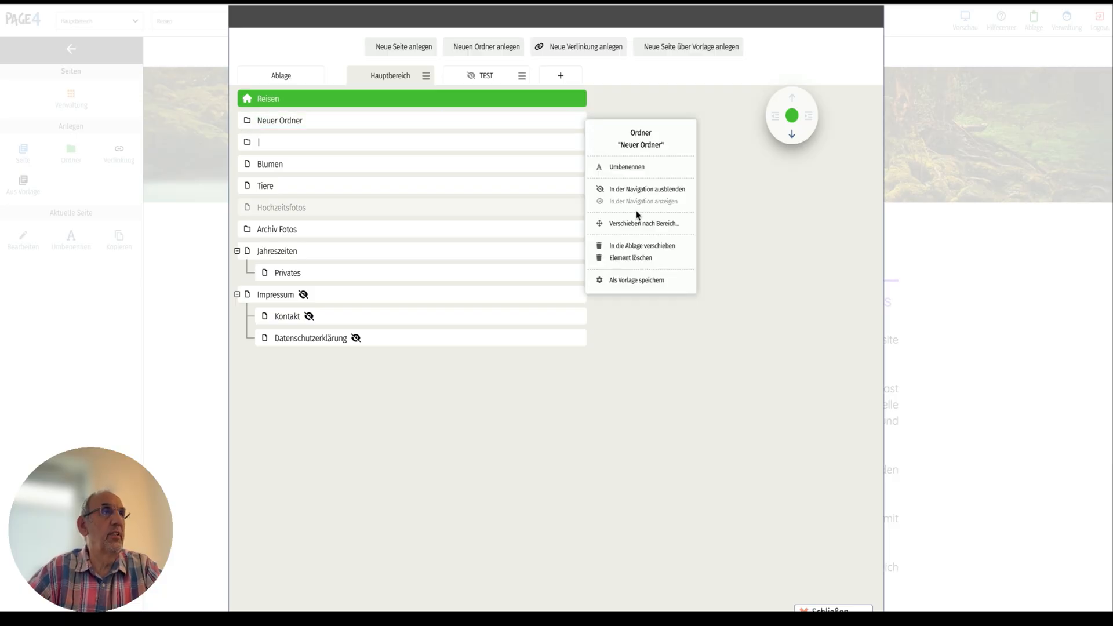
click(640, 258)
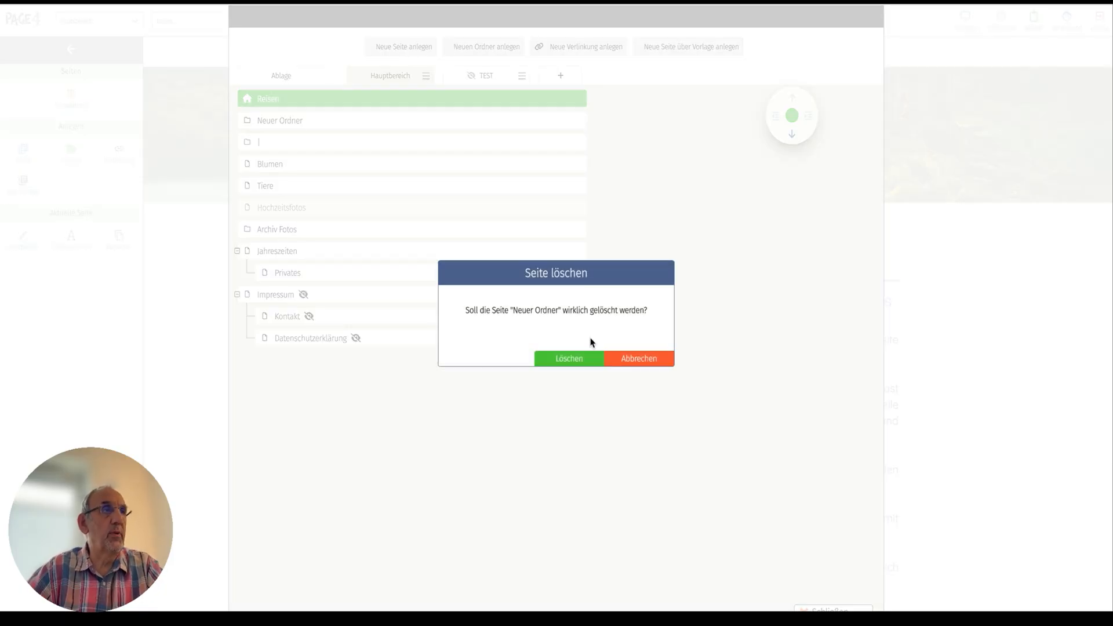
click(591, 359)
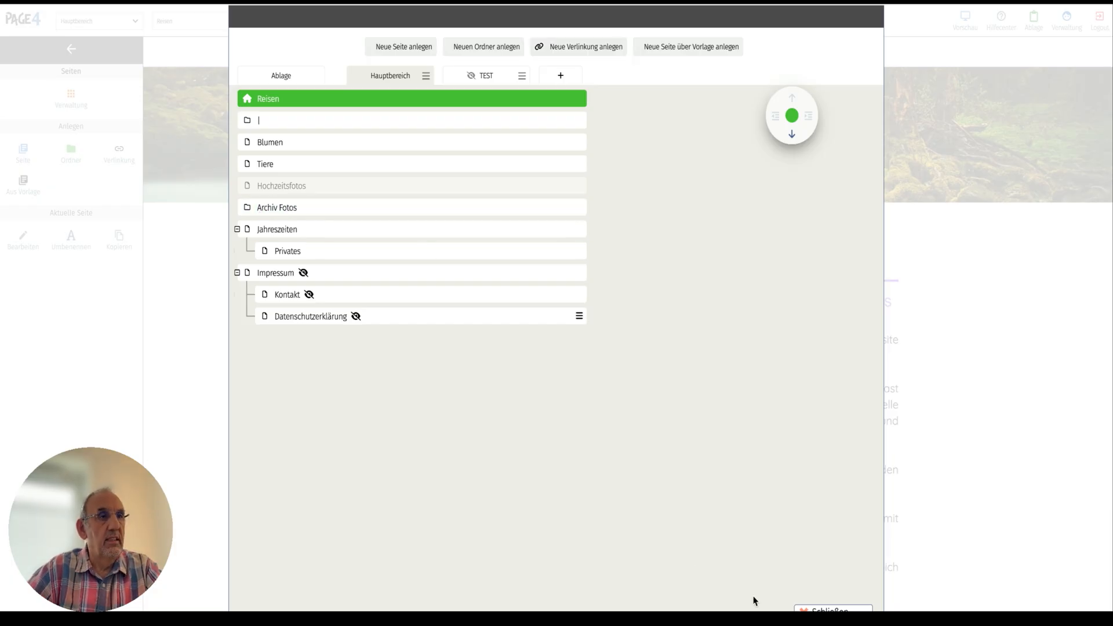
click(830, 610)
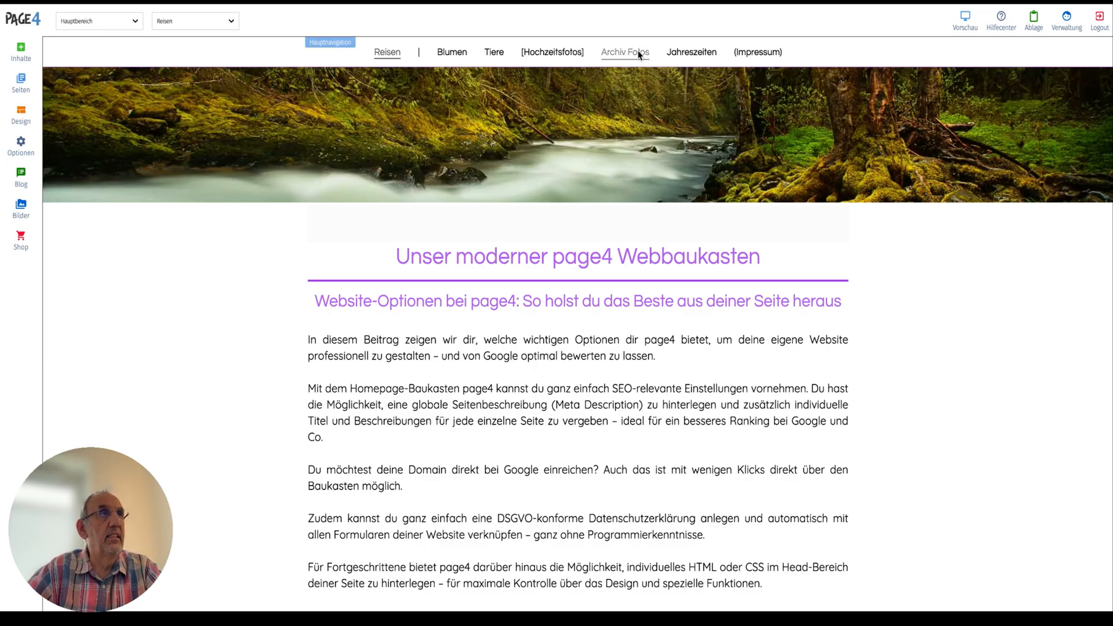
Move the pages Blumen, Hochzeitsfotos and Tiere into the "Archiv Fotos" folder in the page management and return to the site.
click(21, 84)
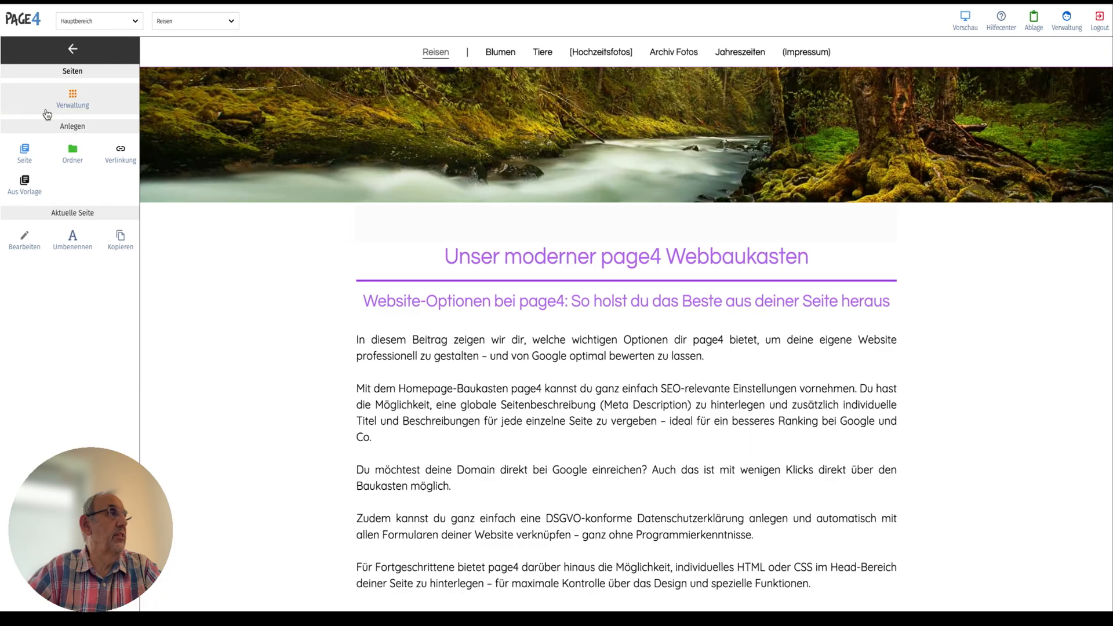
click(75, 104)
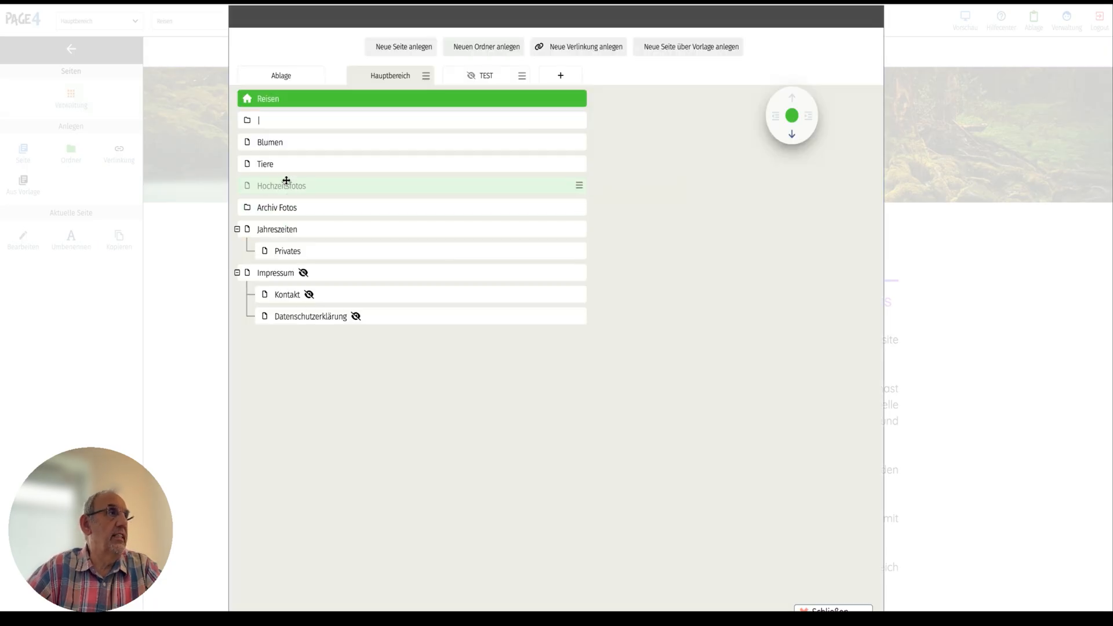
drag(274, 143, 286, 207)
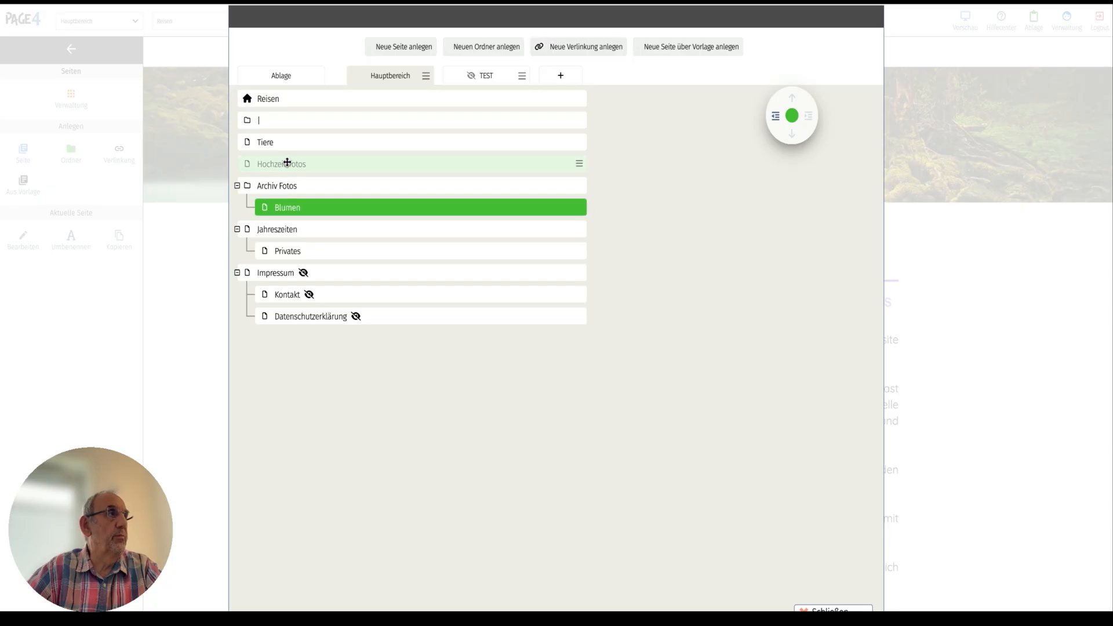
drag(287, 162, 304, 200)
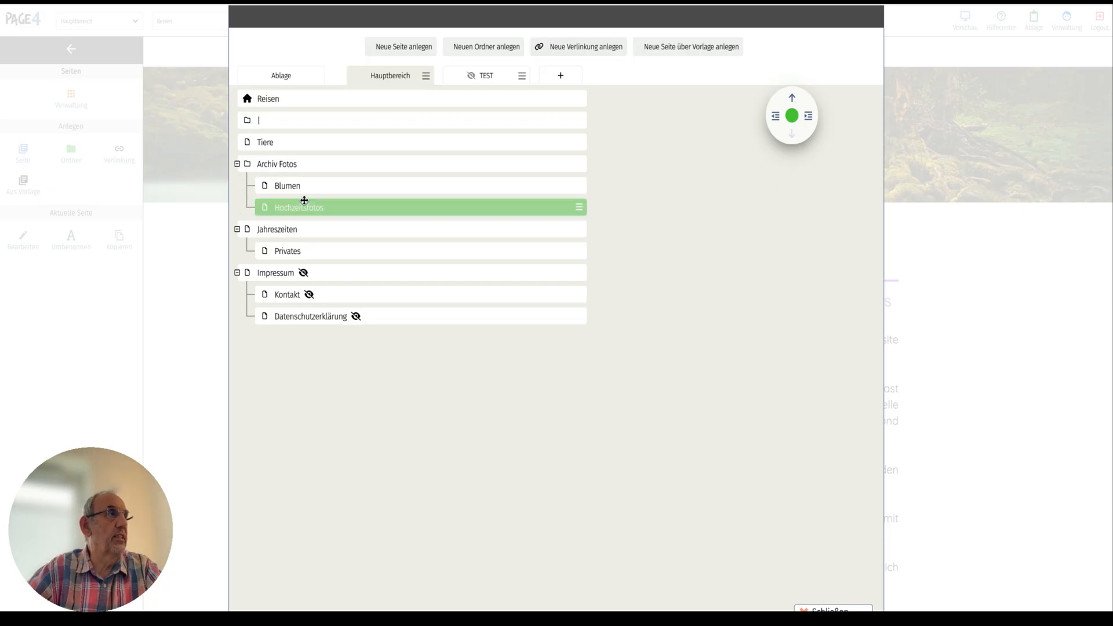
drag(272, 143, 298, 207)
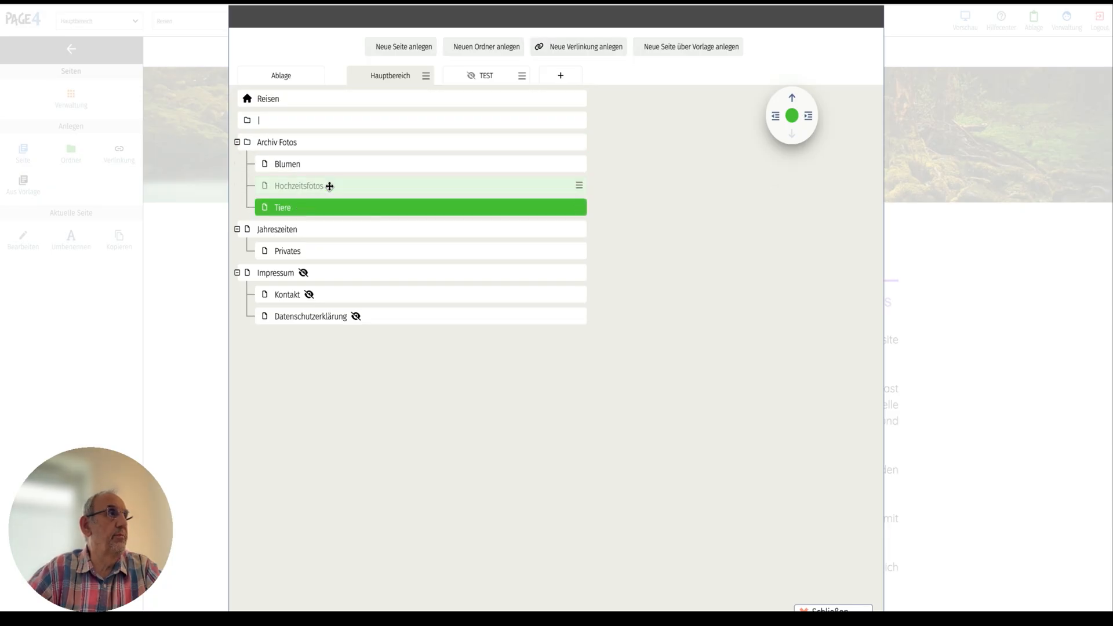
click(833, 611)
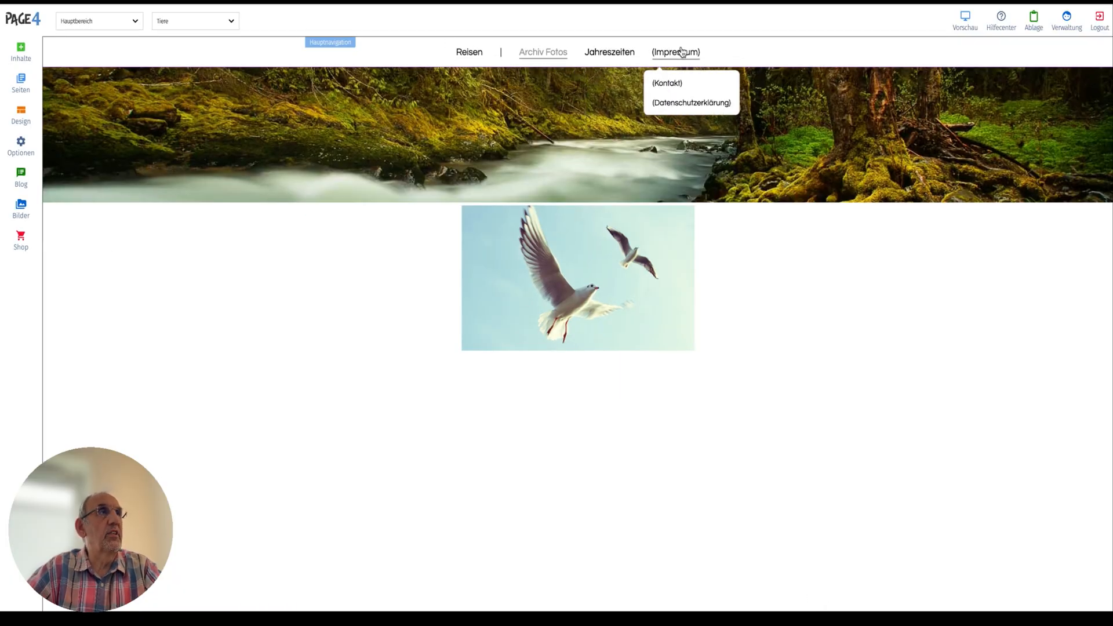
Check the navigation by visiting the pages under "Archiv Fotos" and the Jahreszeiten page, including the folder entry itself.
mouse_move(555, 52)
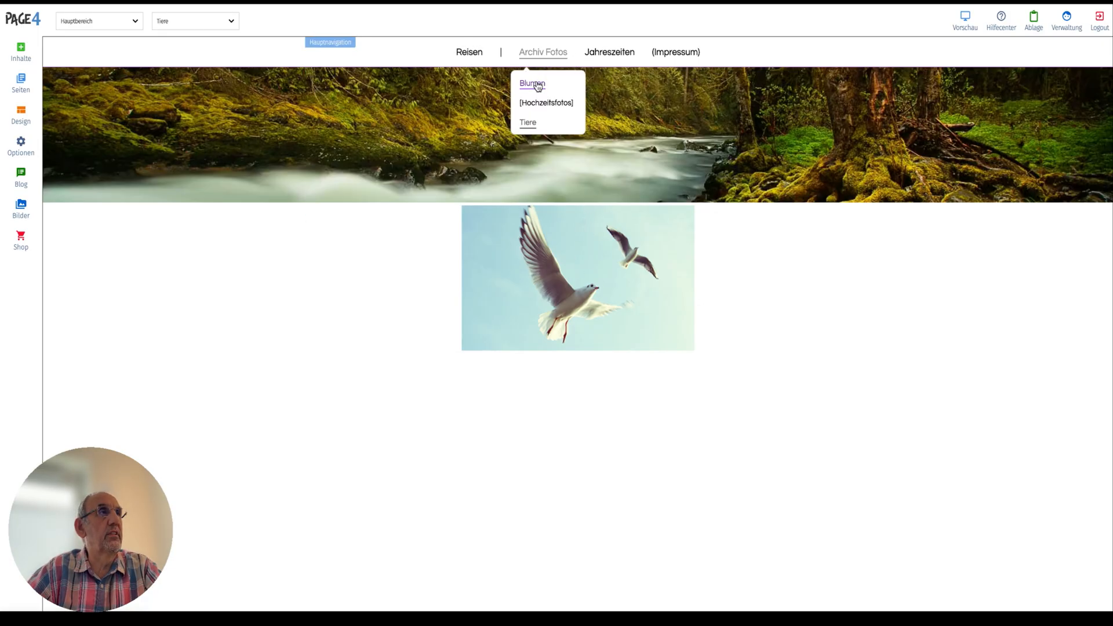
click(545, 84)
click(619, 58)
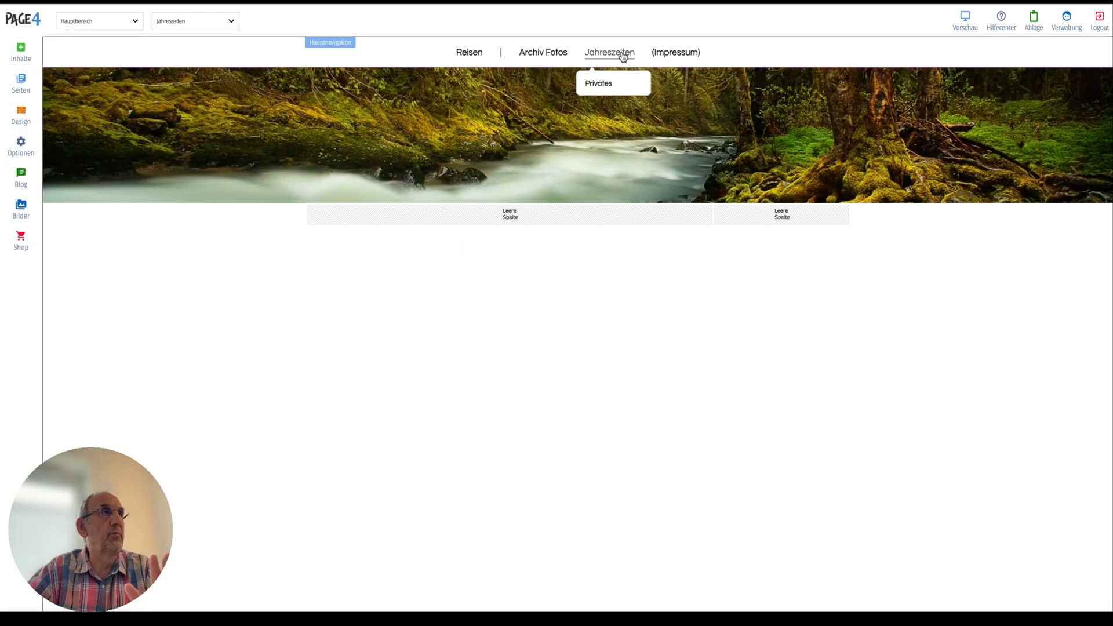
click(546, 54)
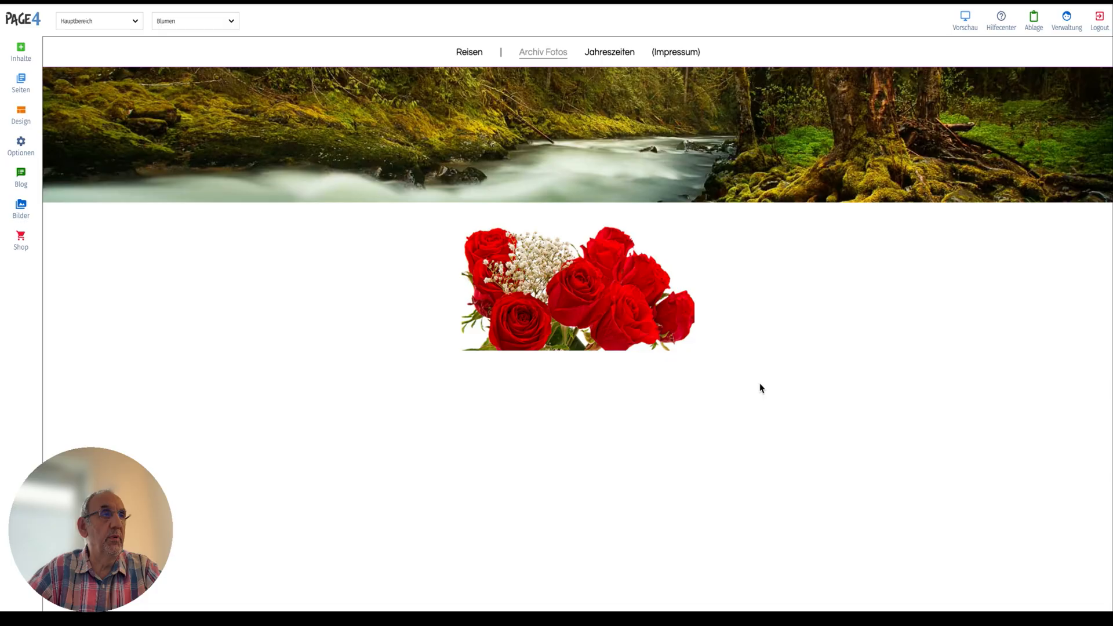
mouse_move(539, 51)
click(528, 124)
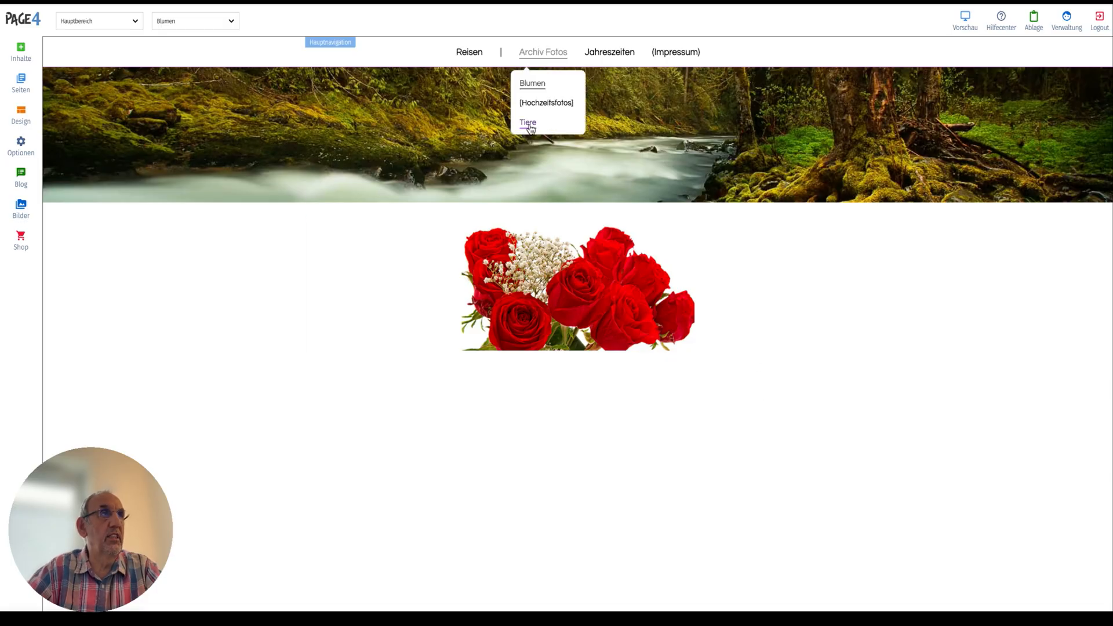
mouse_move(547, 55)
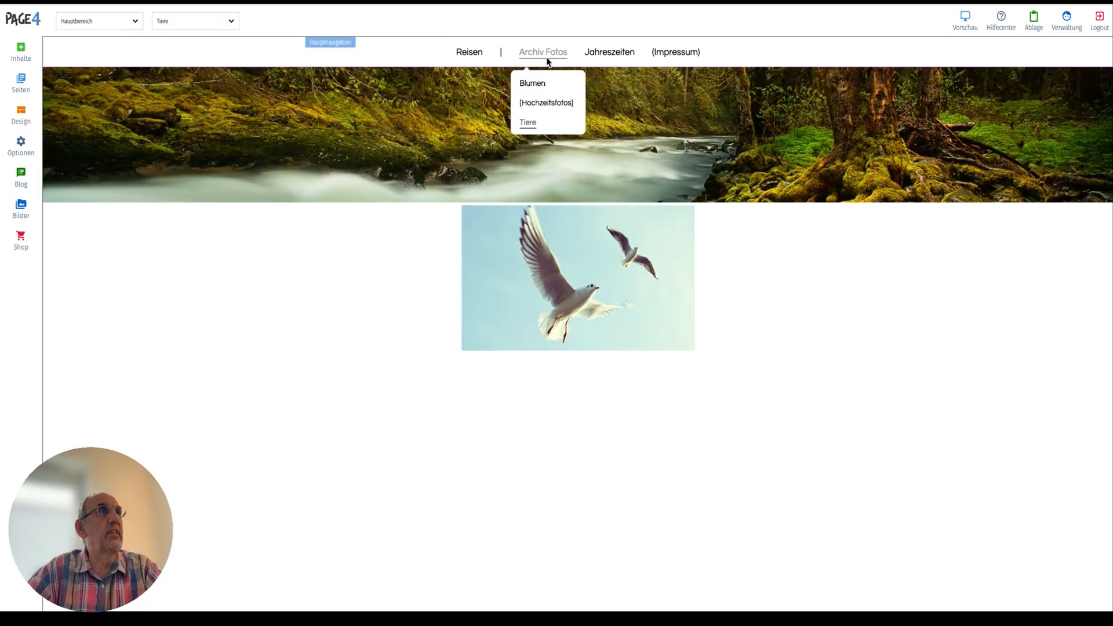
click(546, 103)
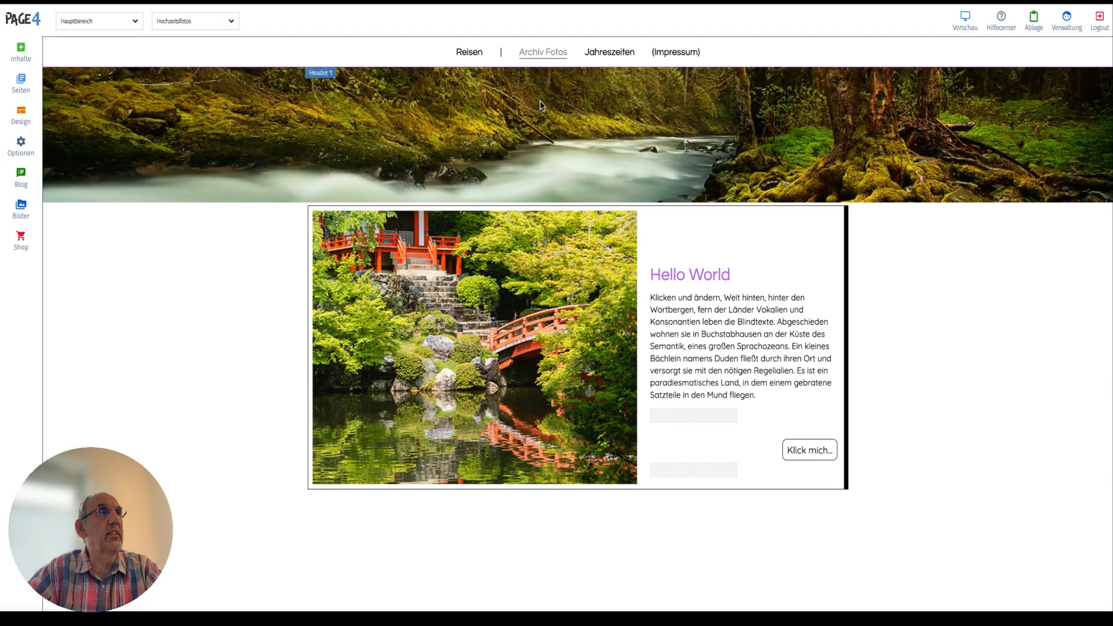
click(550, 55)
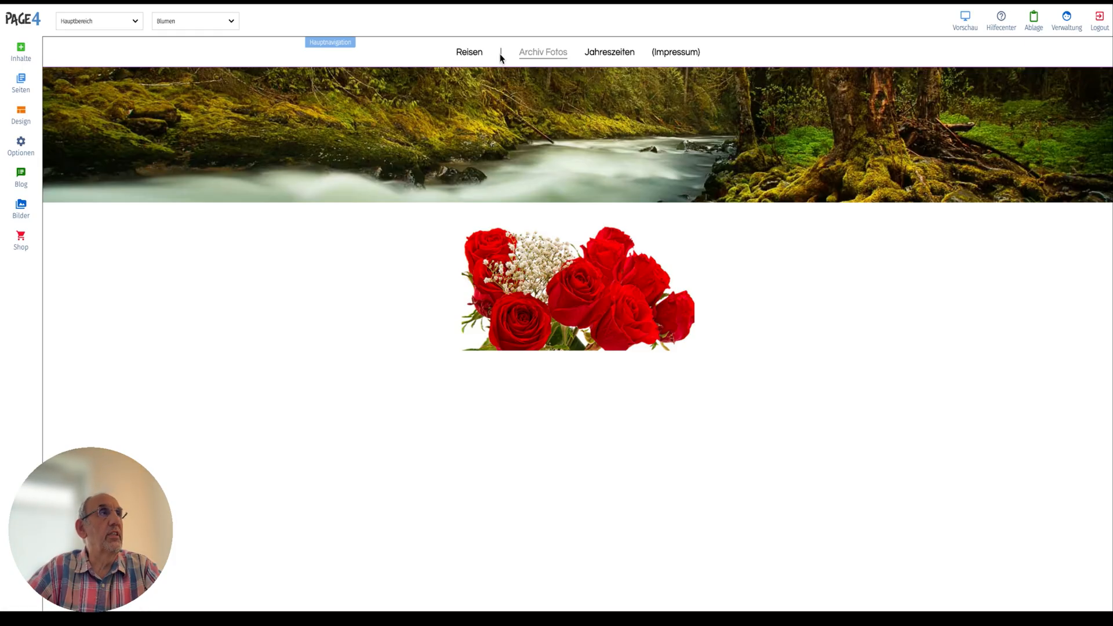
Rename the "|" folder to "-|-" in the page management and return to the site.
click(21, 81)
click(71, 98)
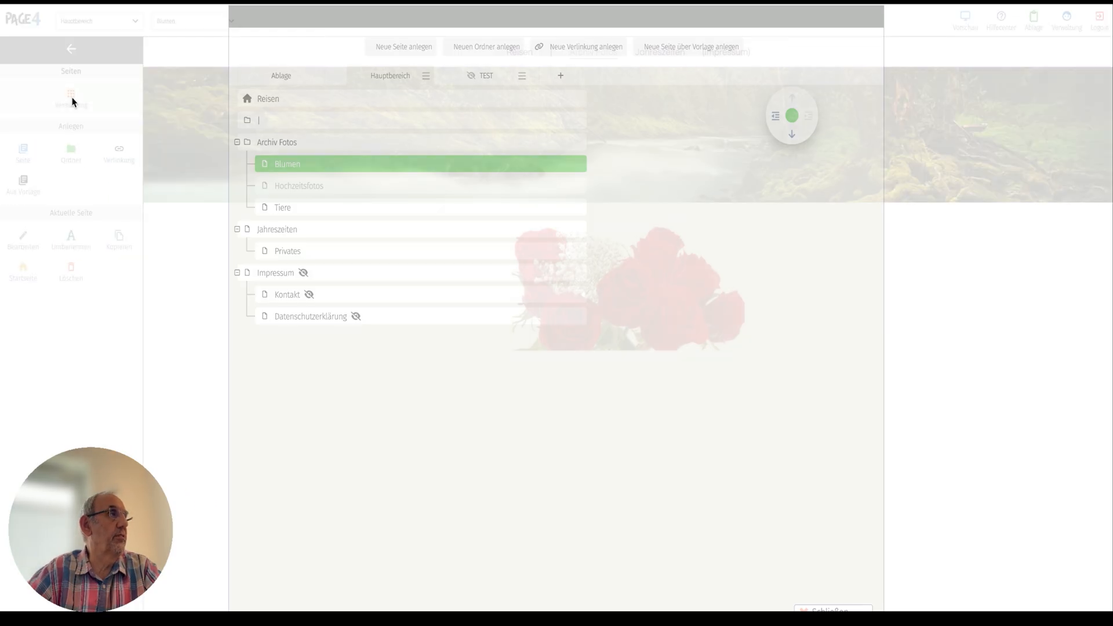
click(280, 120)
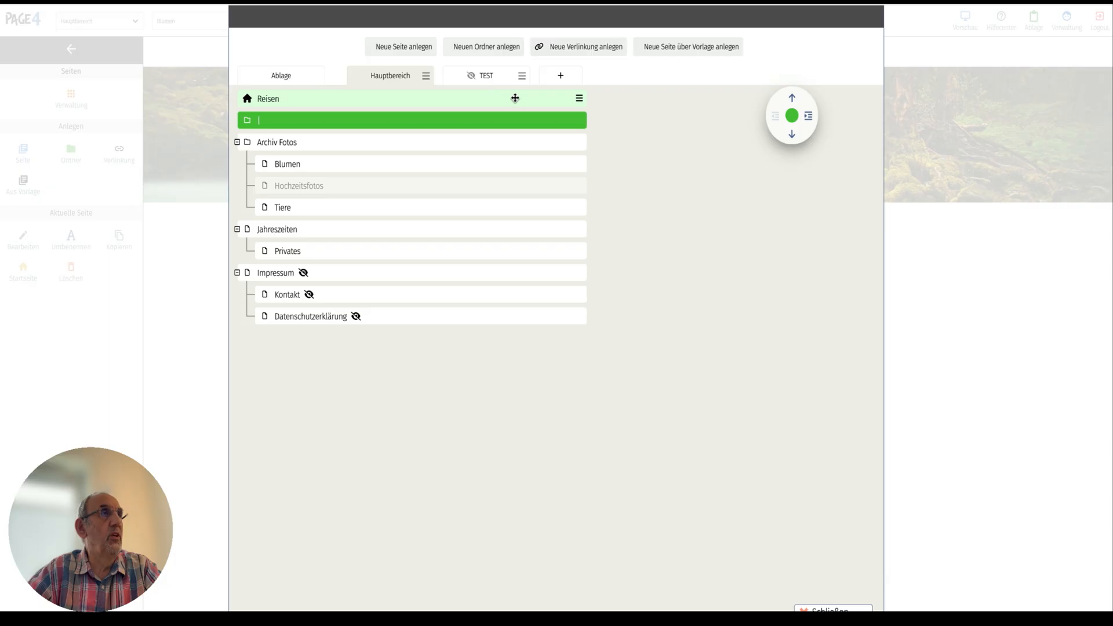
click(580, 120)
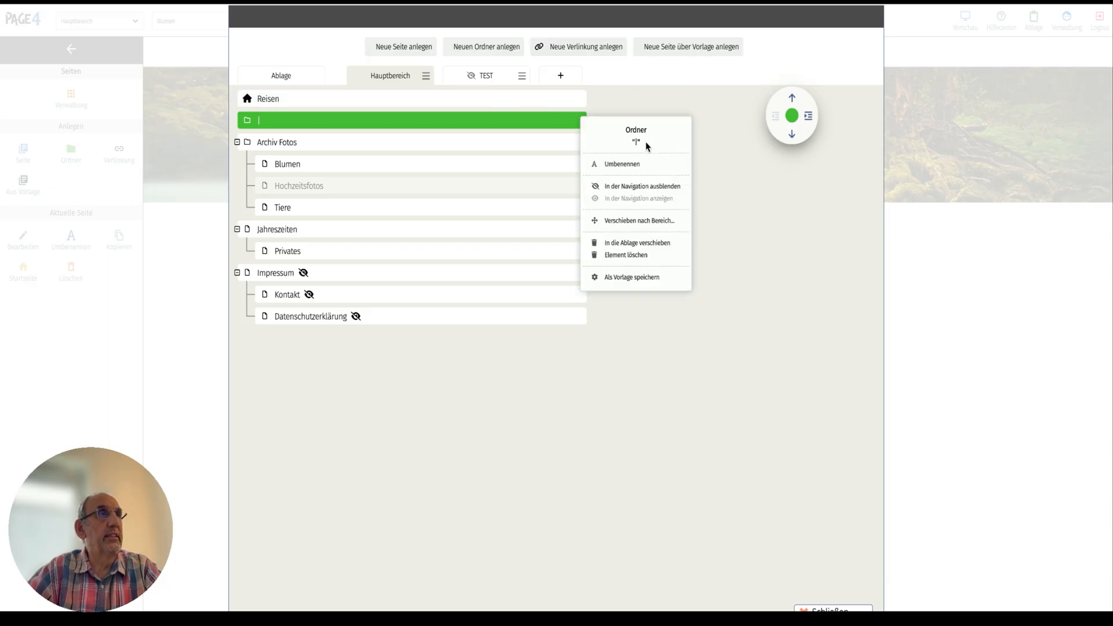
click(627, 165)
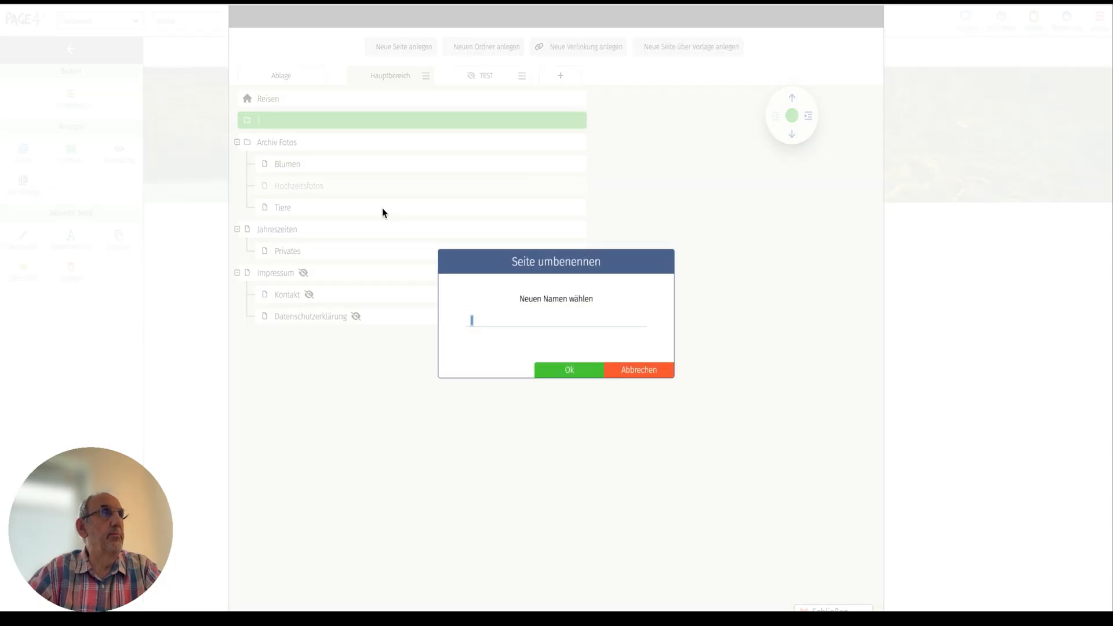
click(469, 320)
text(-|-)
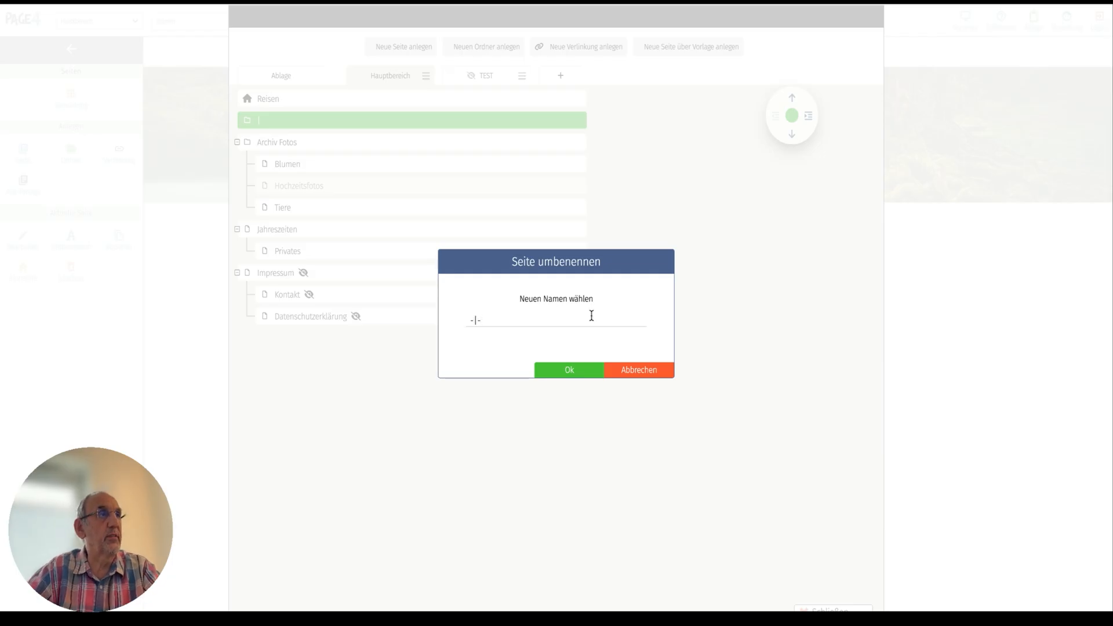
click(583, 372)
click(848, 608)
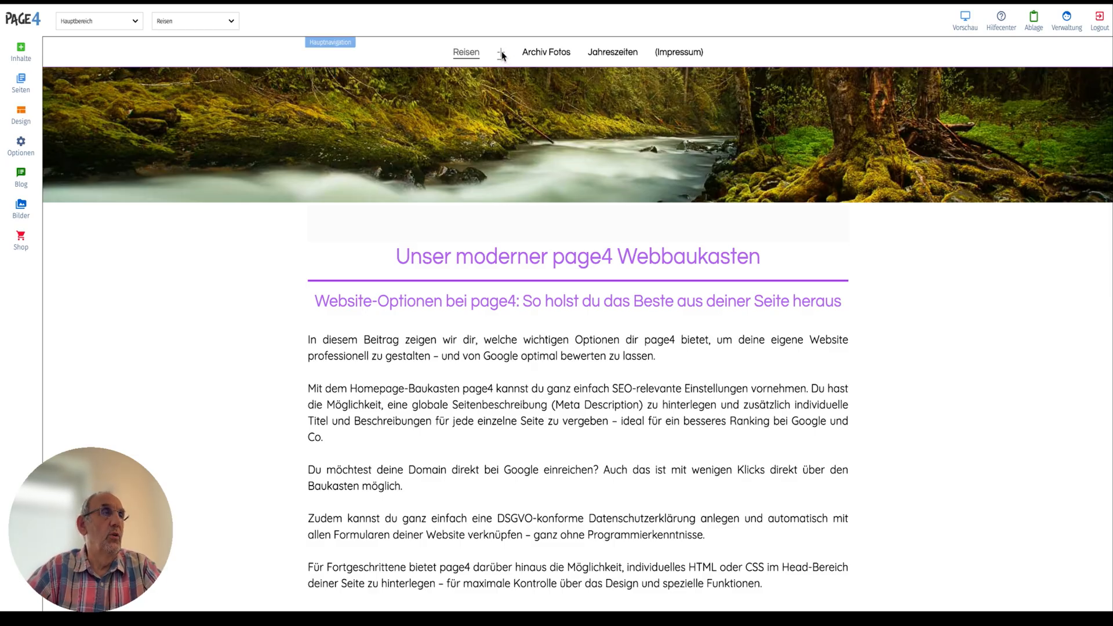
mouse_move(665, 57)
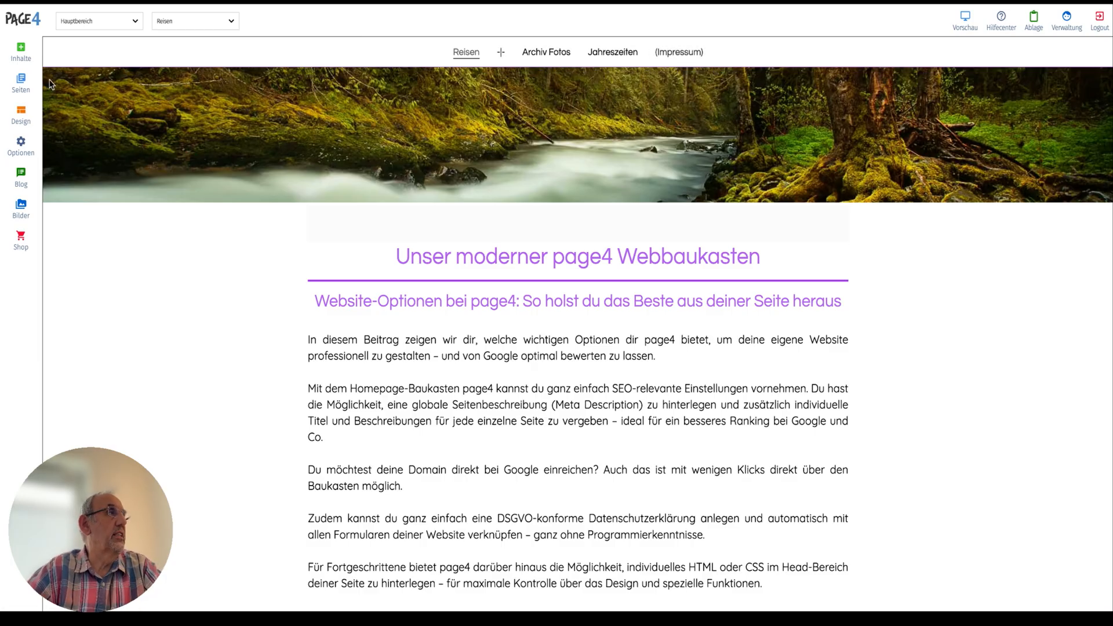
click(21, 83)
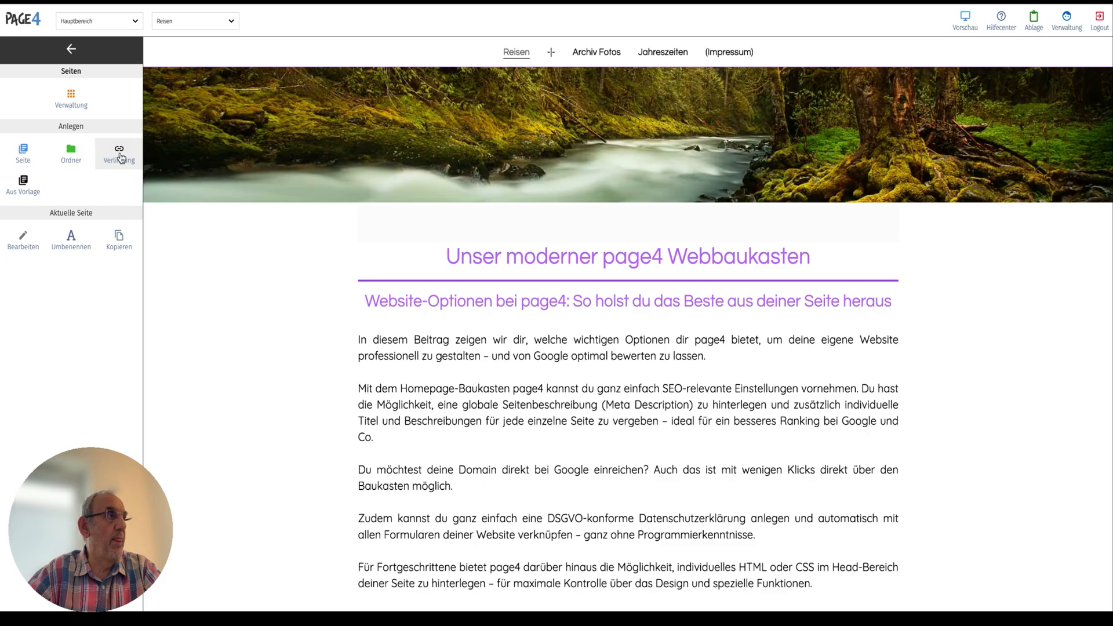
click(70, 49)
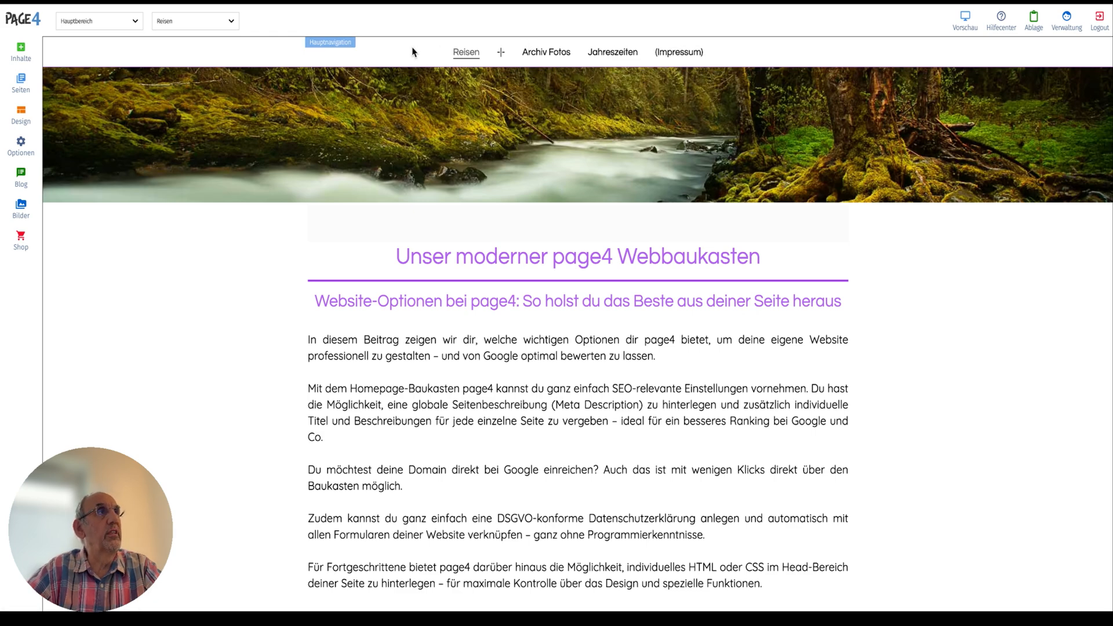
Set the main navigation's structure to layout 1, with navigation, logo and extra links, and save it.
click(336, 46)
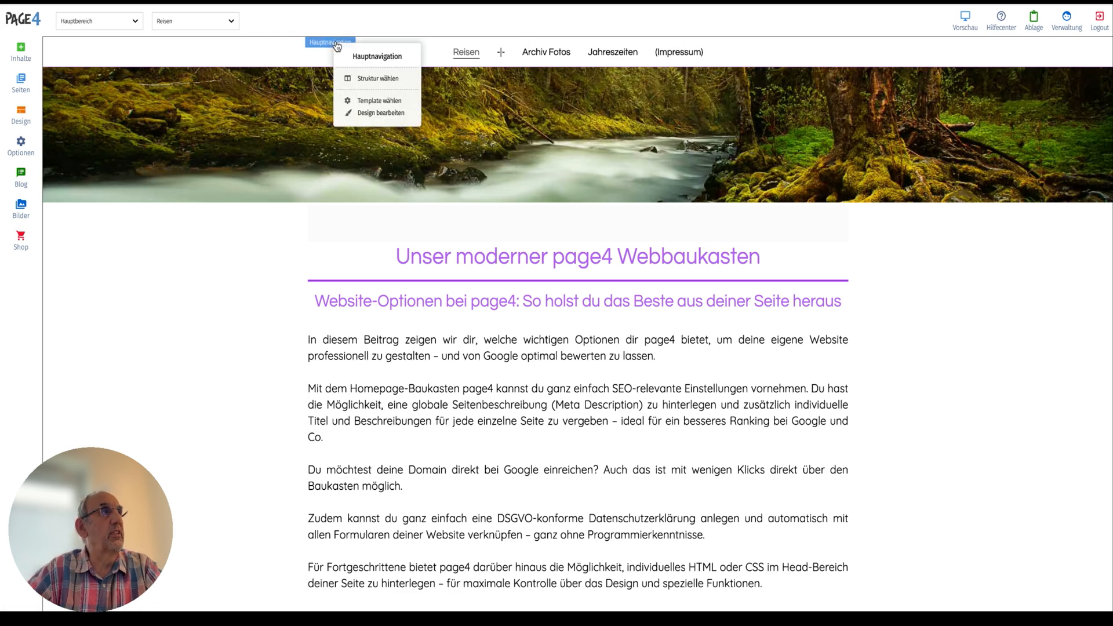
click(393, 82)
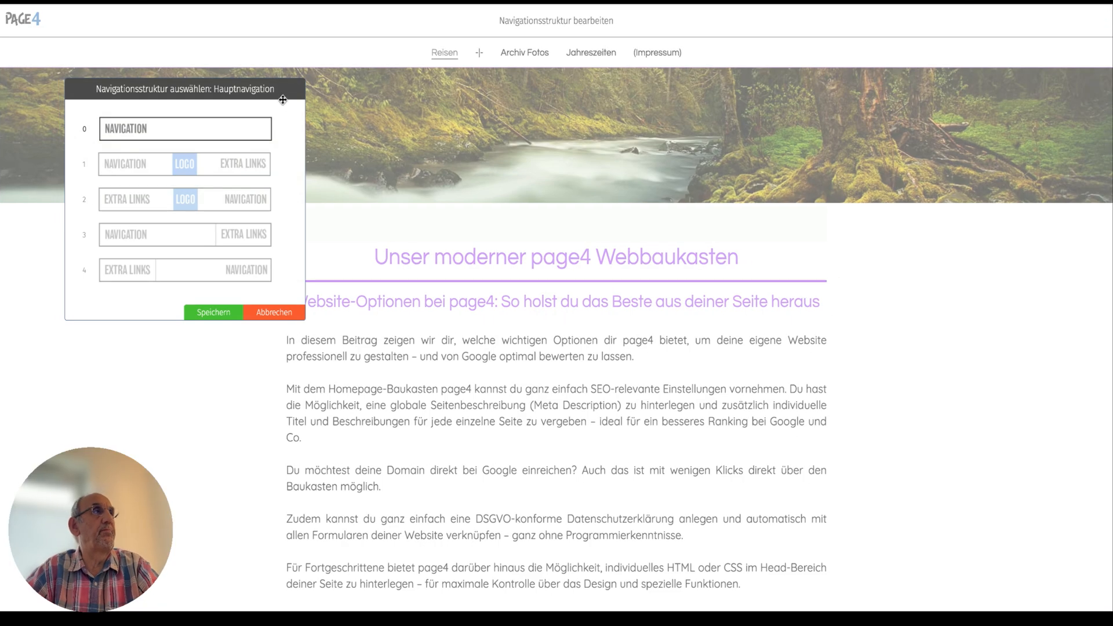
drag(281, 97, 635, 127)
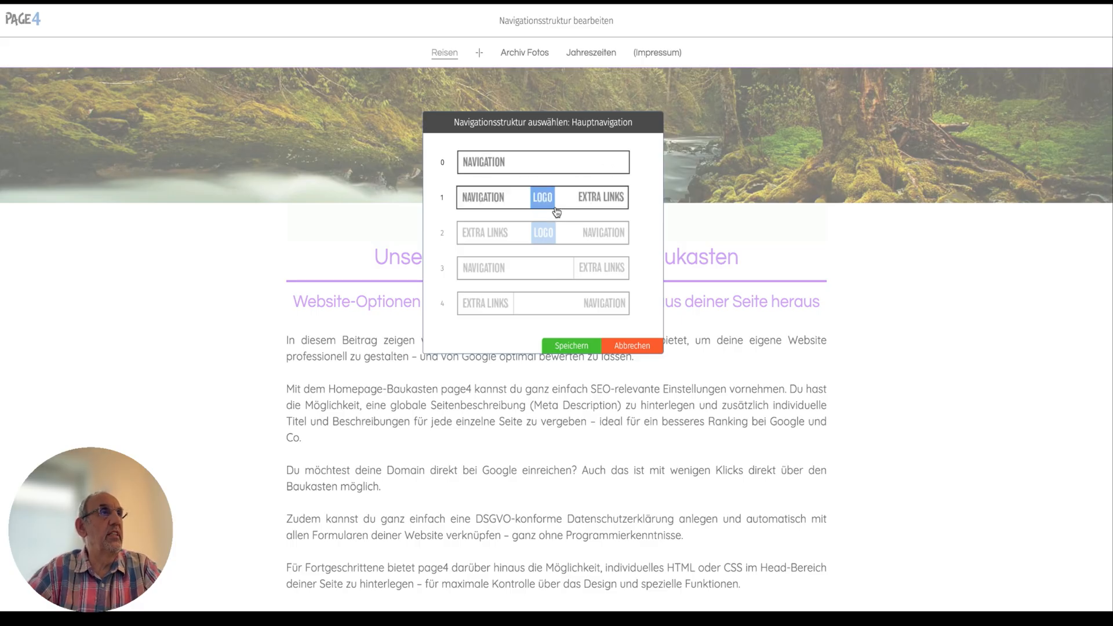
click(497, 200)
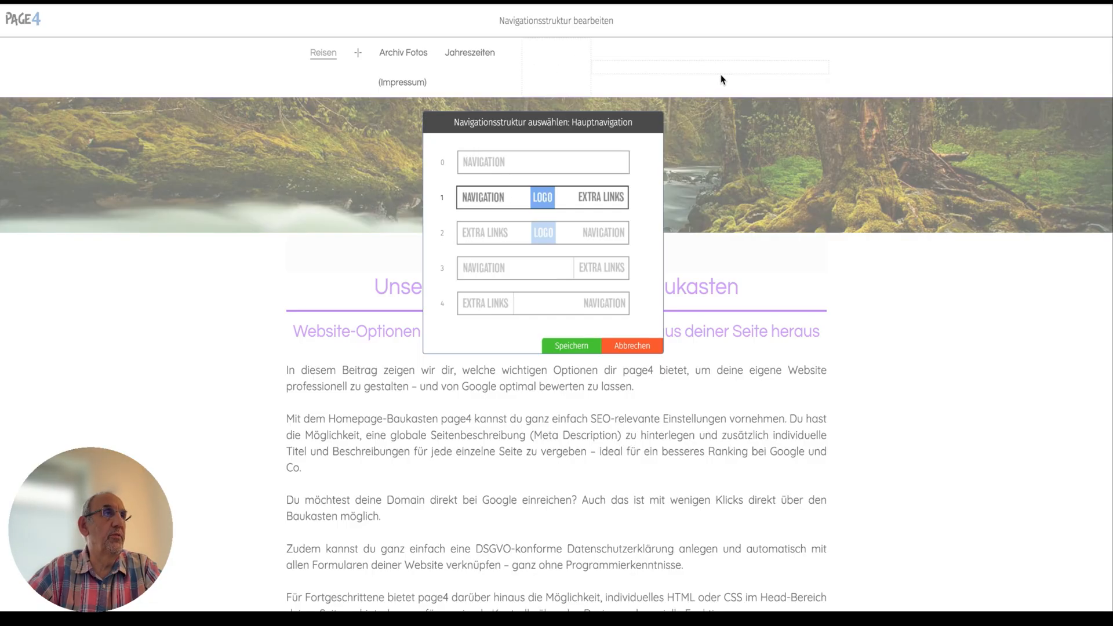
click(589, 348)
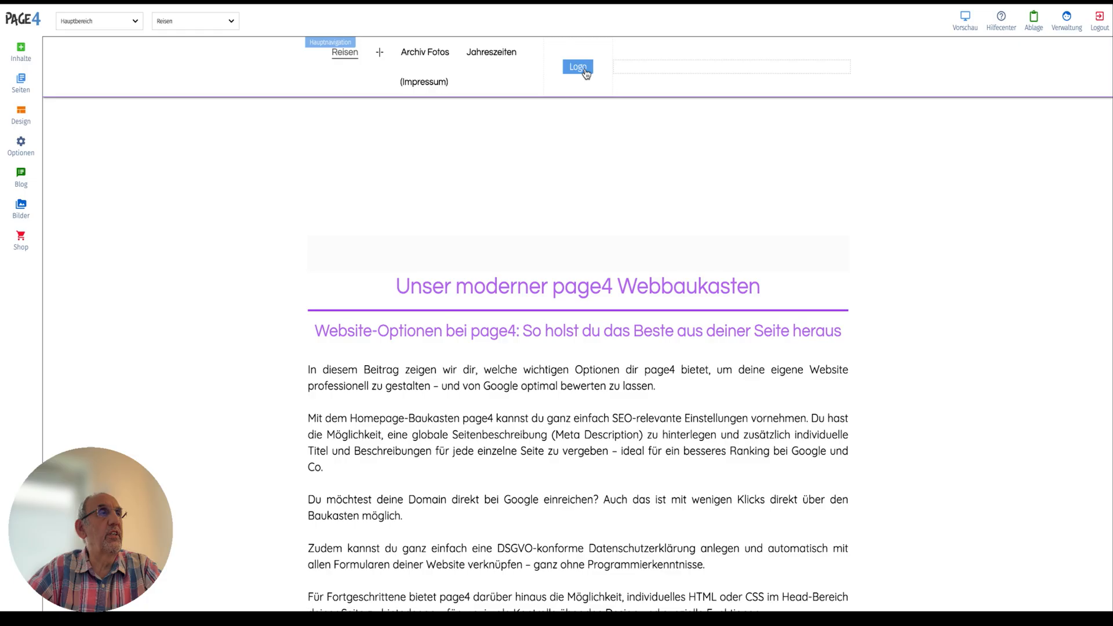
Open the navigation logo's settings and try the text mode with heading style H4.
click(585, 72)
click(620, 83)
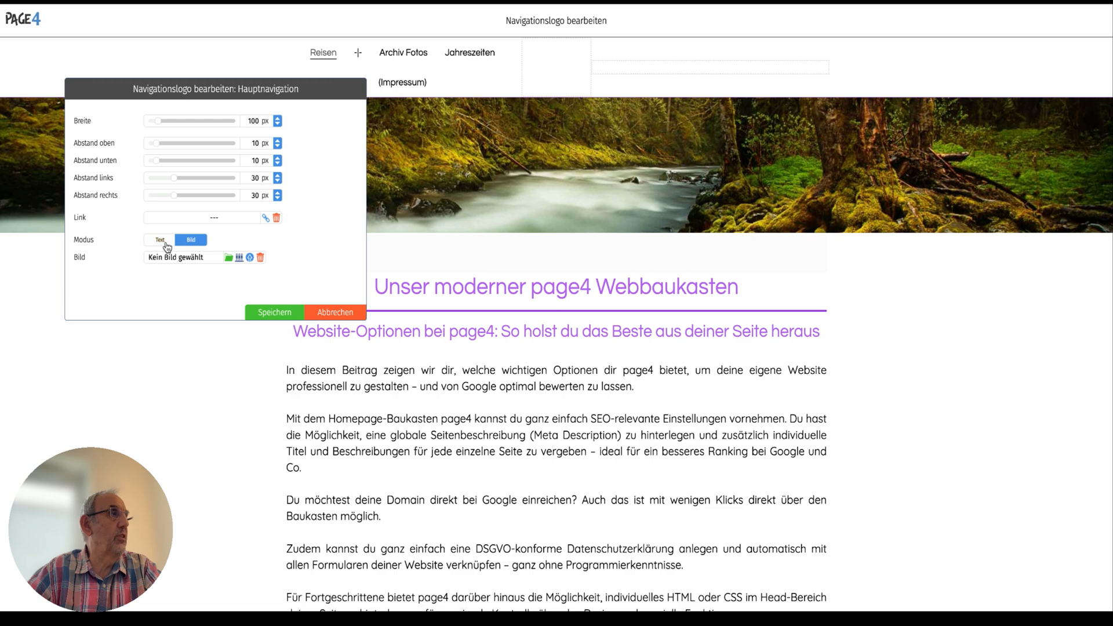
click(160, 239)
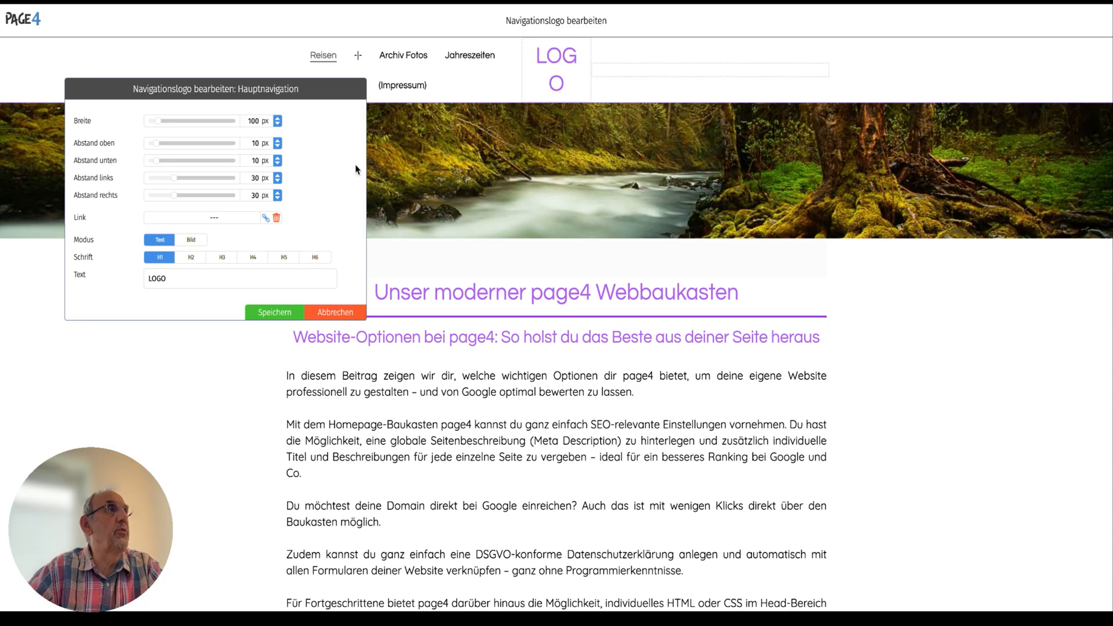
click(251, 258)
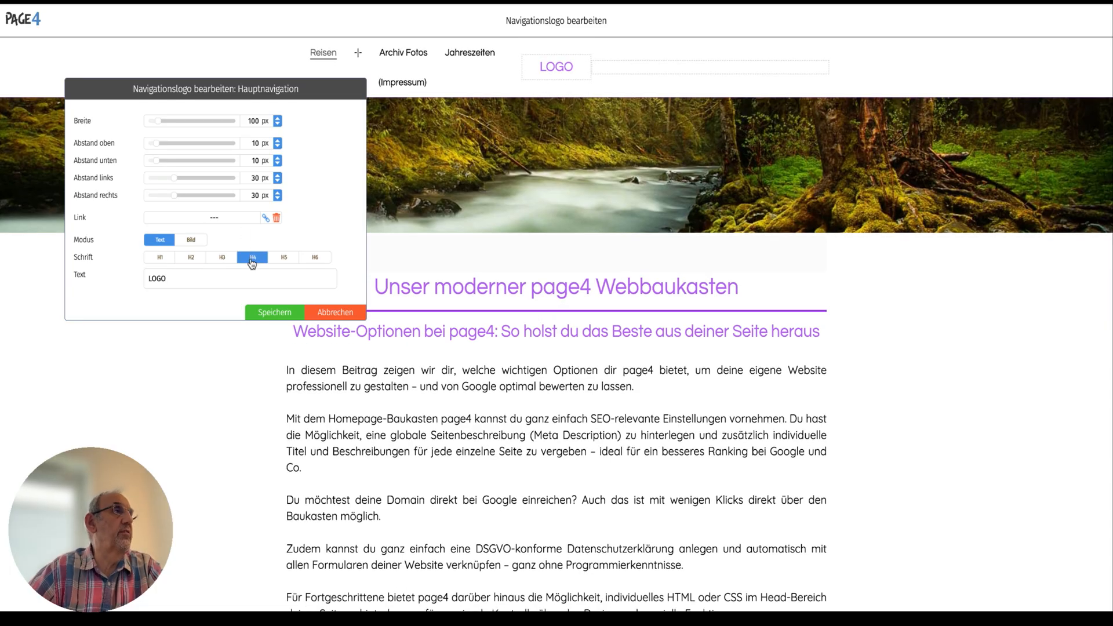
Switch the logo to image mode, try page4-logo-2022.png and replace it with the page4-co2-neutral-1 image.
click(191, 239)
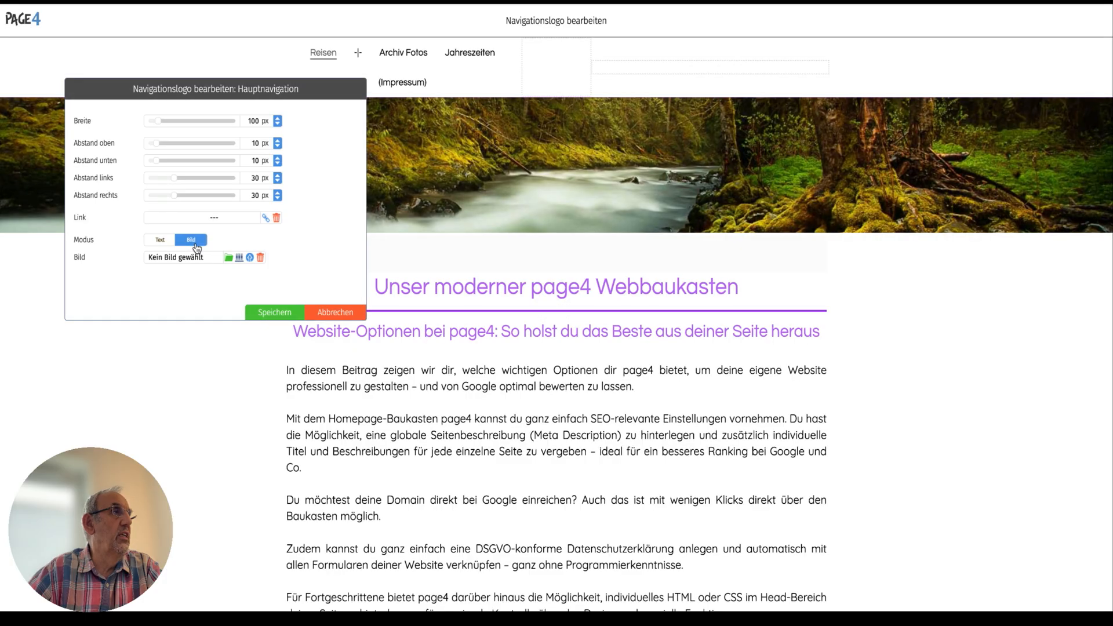
click(230, 259)
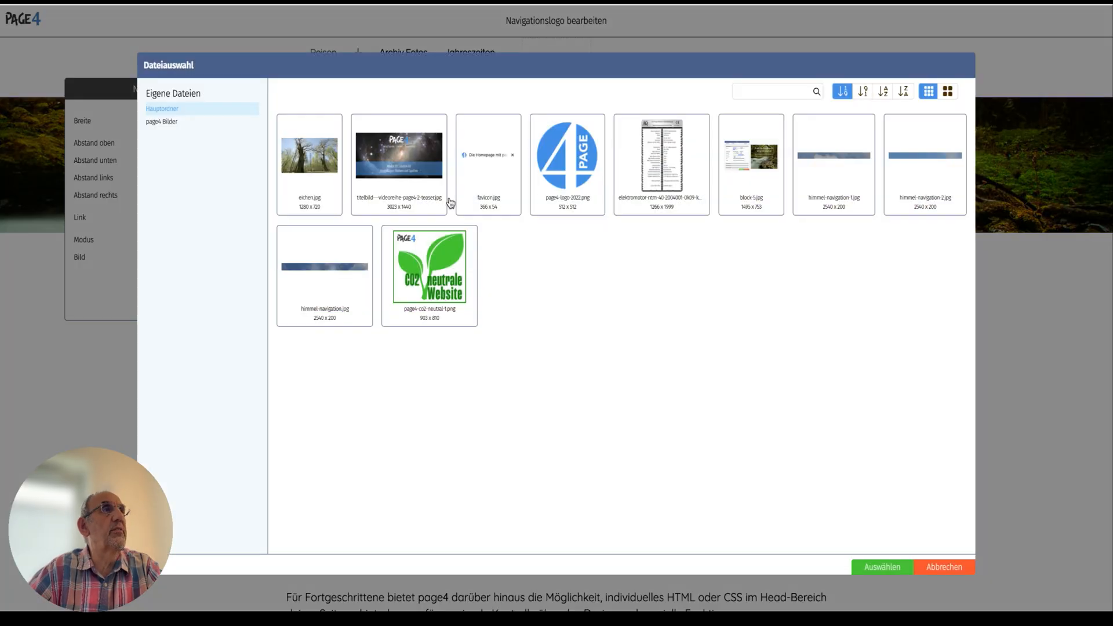
double_click(582, 152)
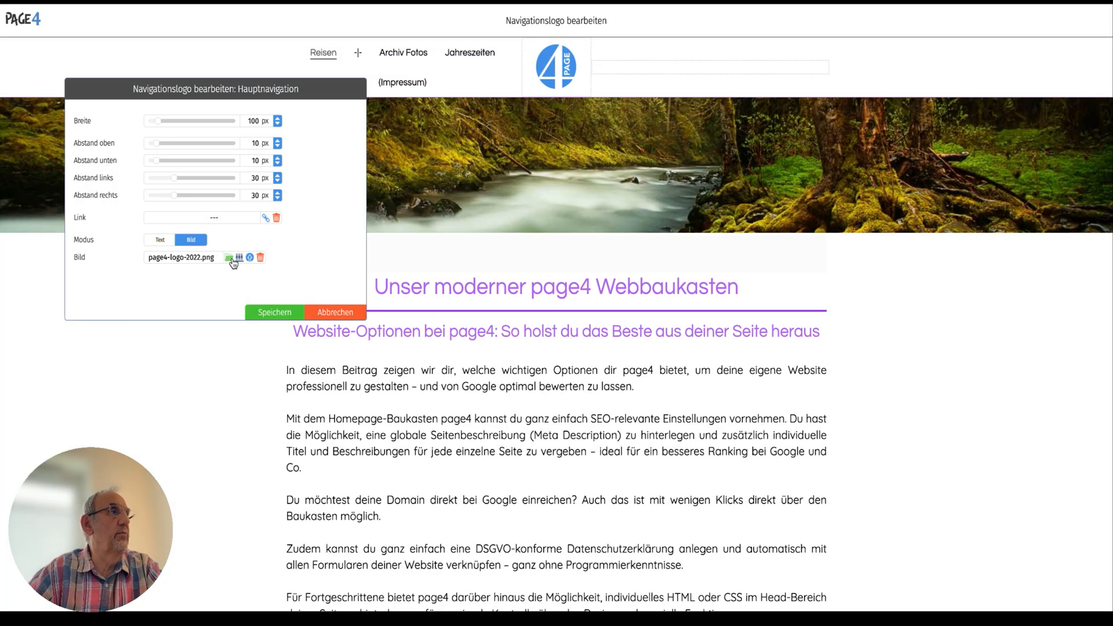
click(230, 259)
double_click(420, 268)
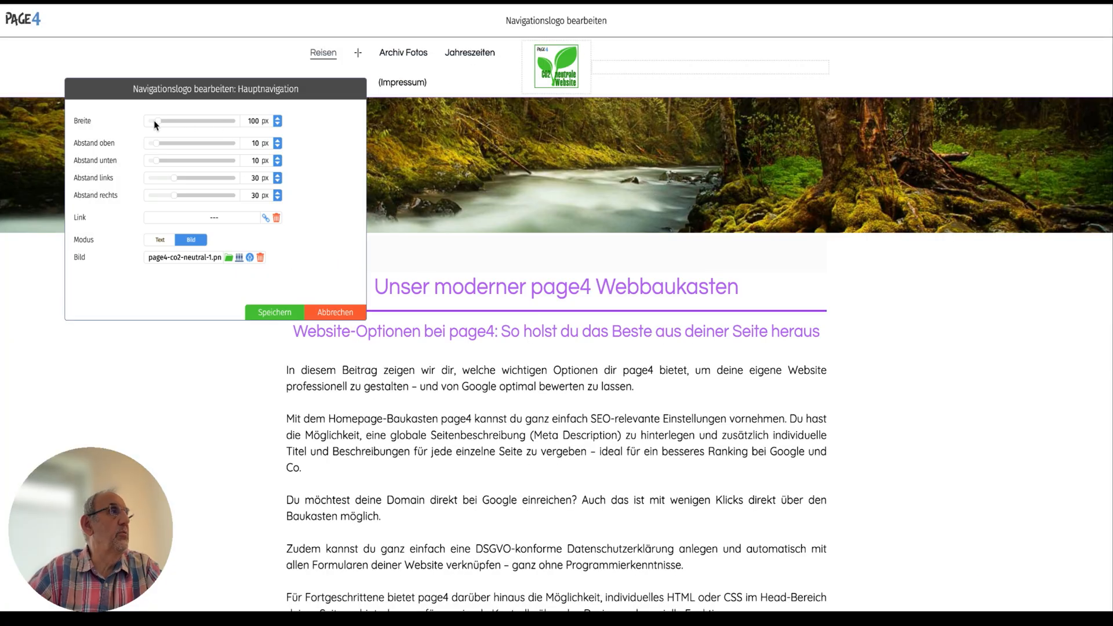
Set the logo's width to 50 px and all four of its spacings to 1 px, and save.
drag(157, 121, 145, 123)
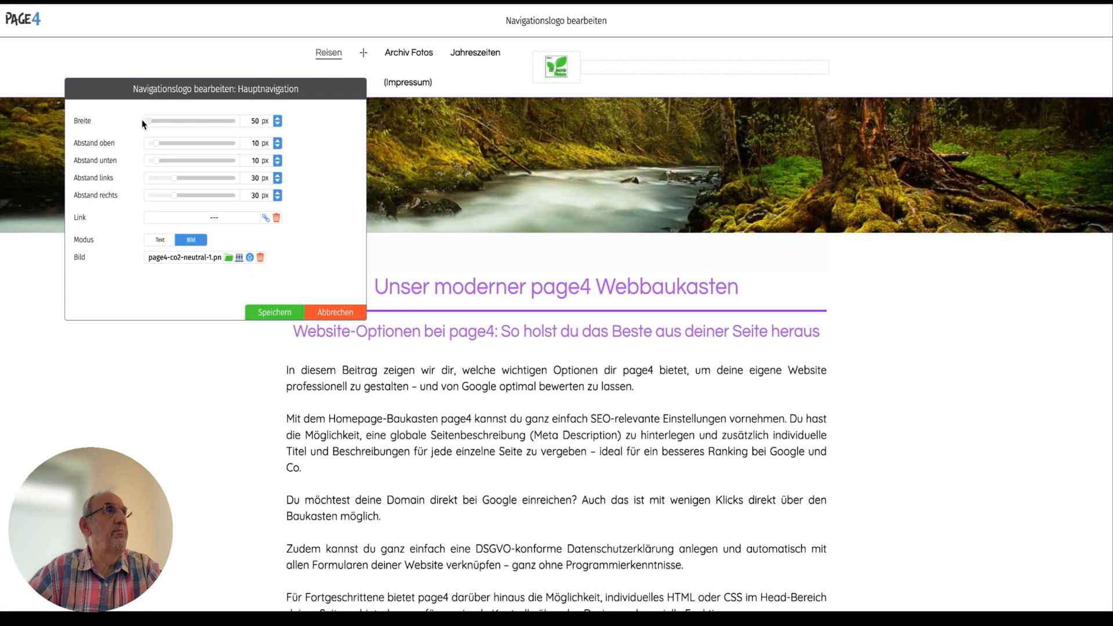
drag(157, 145, 123, 194)
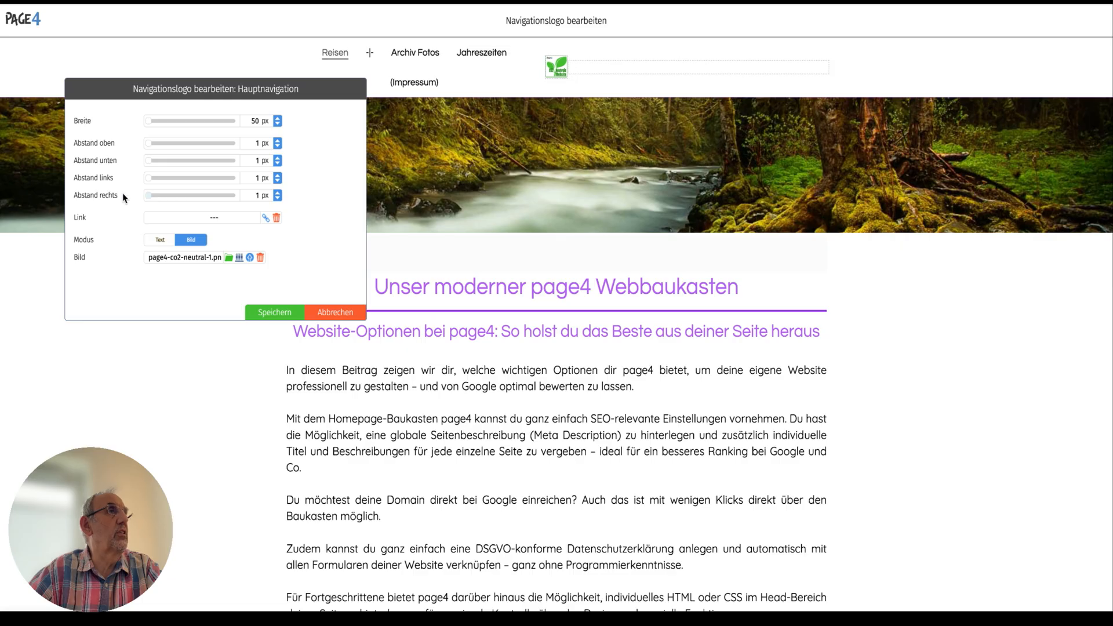
click(274, 312)
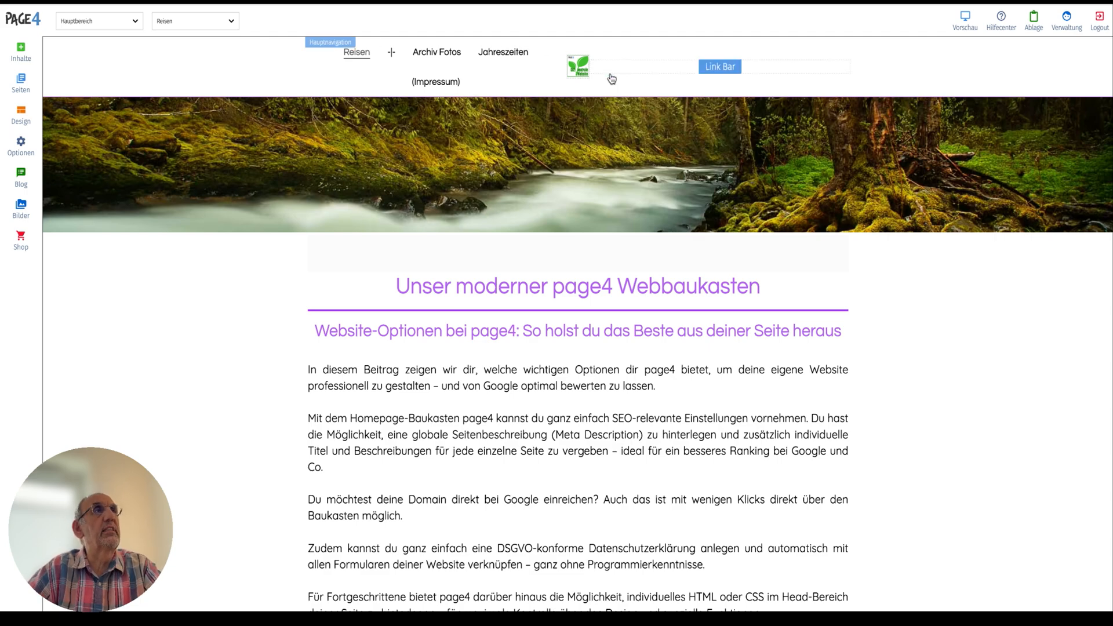
Open the Link Bar elements of the main navigation for editing and add a text element and a button element.
click(733, 72)
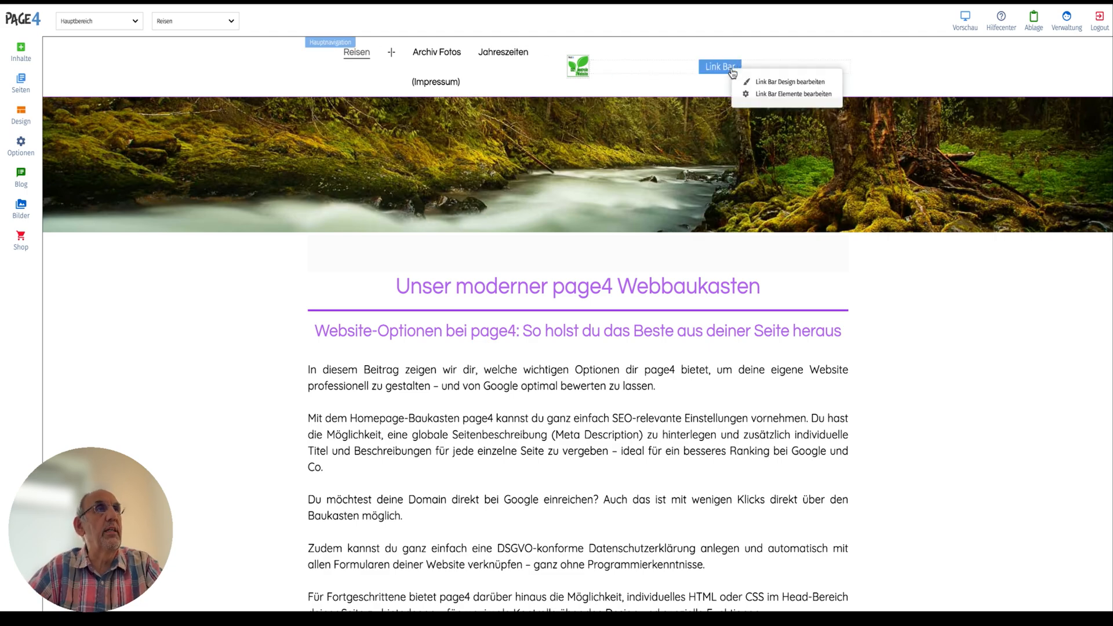
click(808, 95)
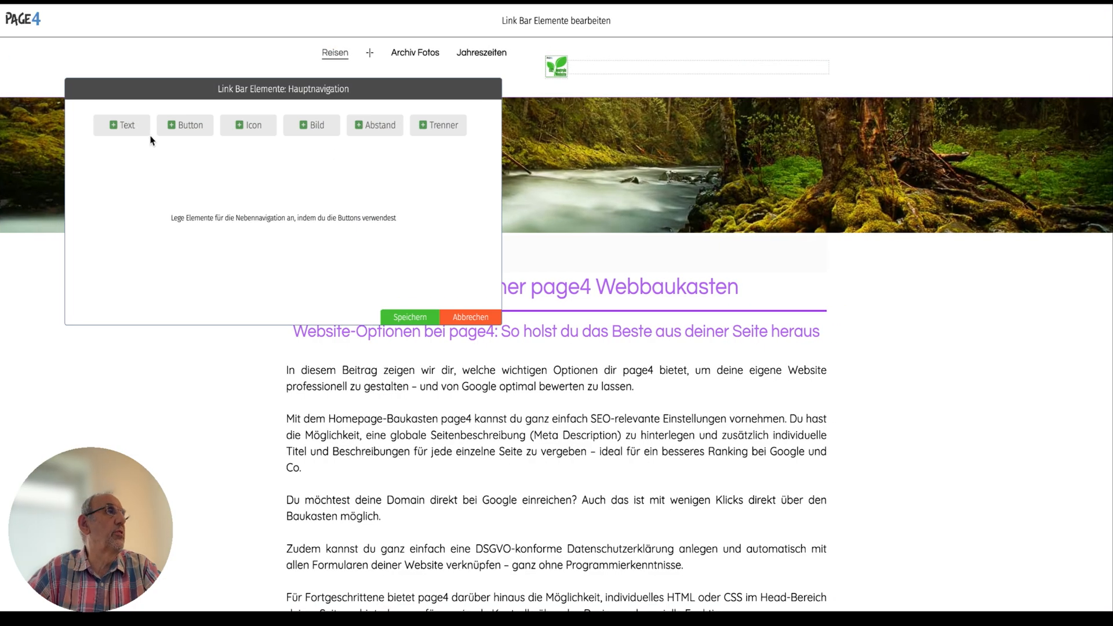
click(130, 131)
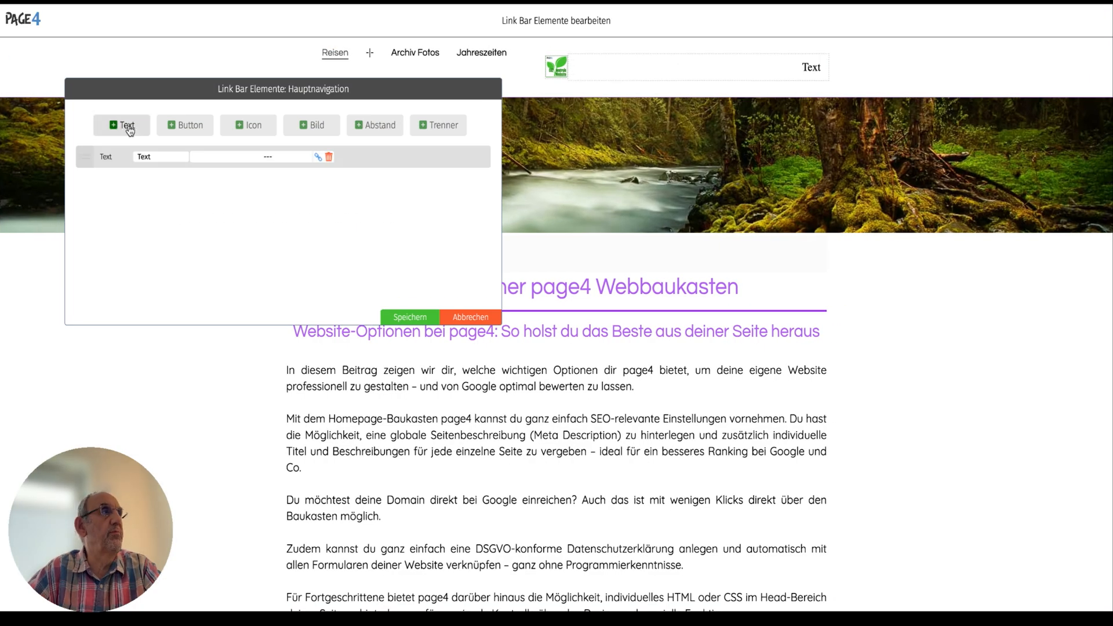
click(181, 127)
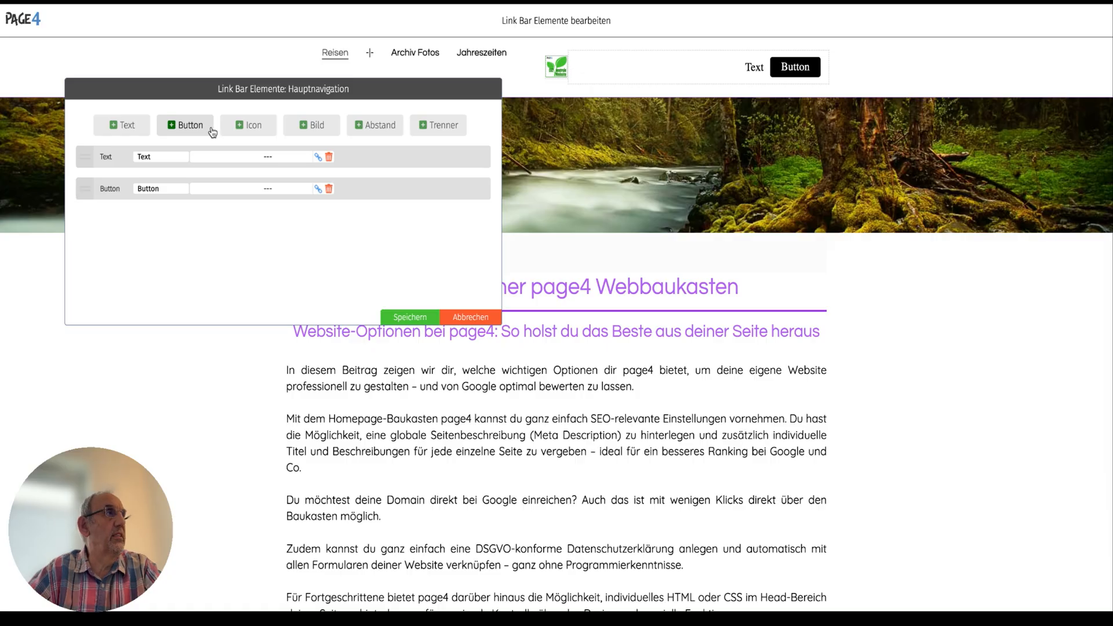
Add an icon element to the Link Bar and change its symbol to the hand icon.
click(251, 130)
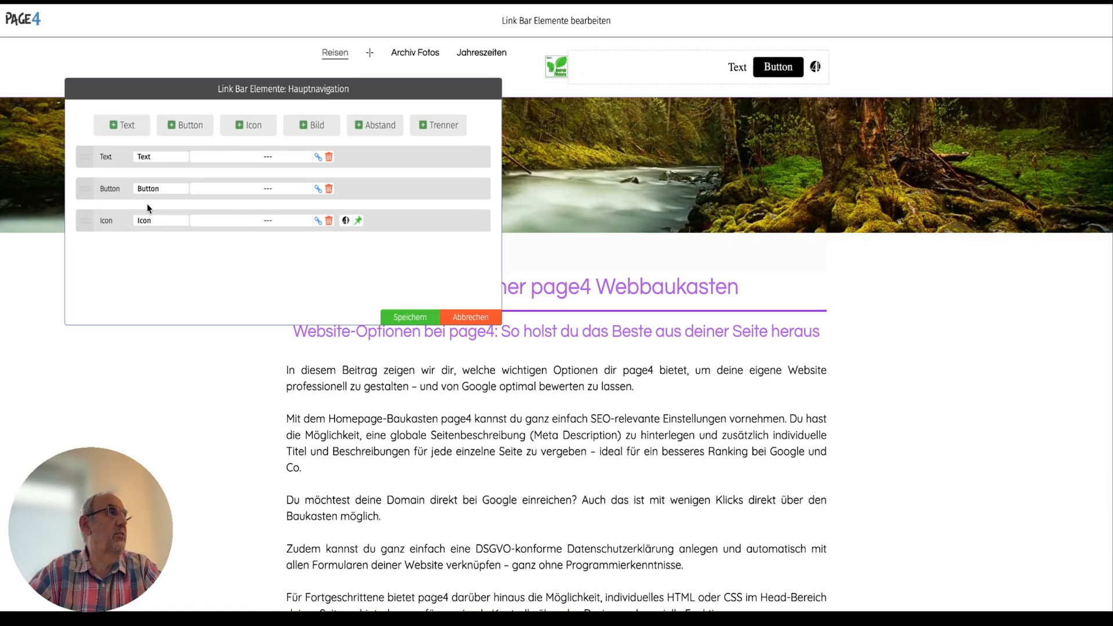
click(360, 221)
click(486, 180)
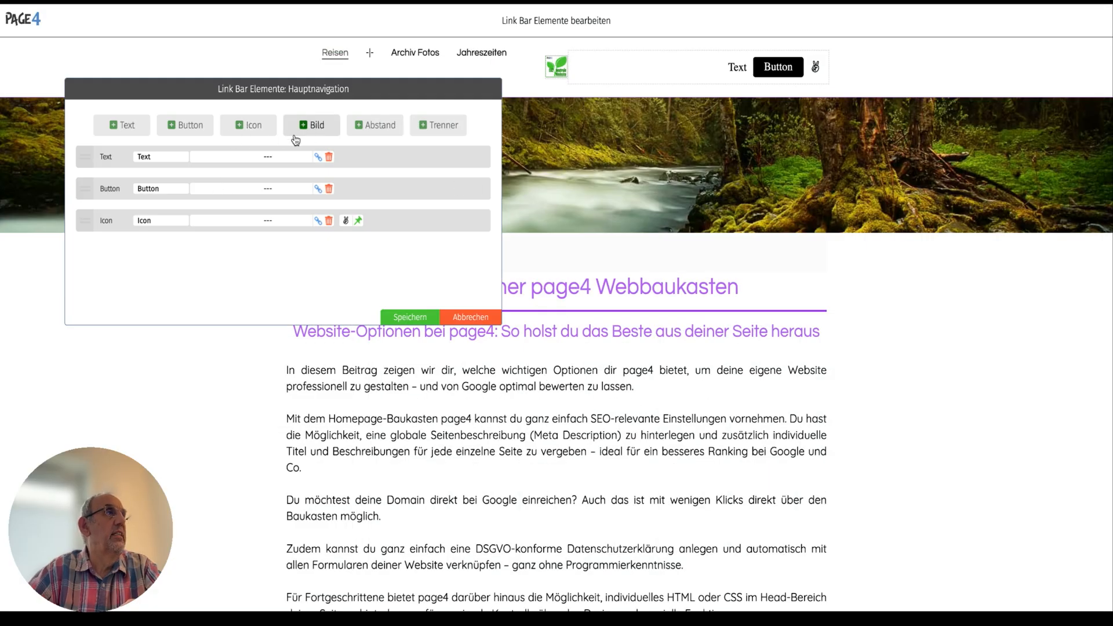
Add an image element to the Link Bar and assign page4-logo-2022.png to it.
click(313, 128)
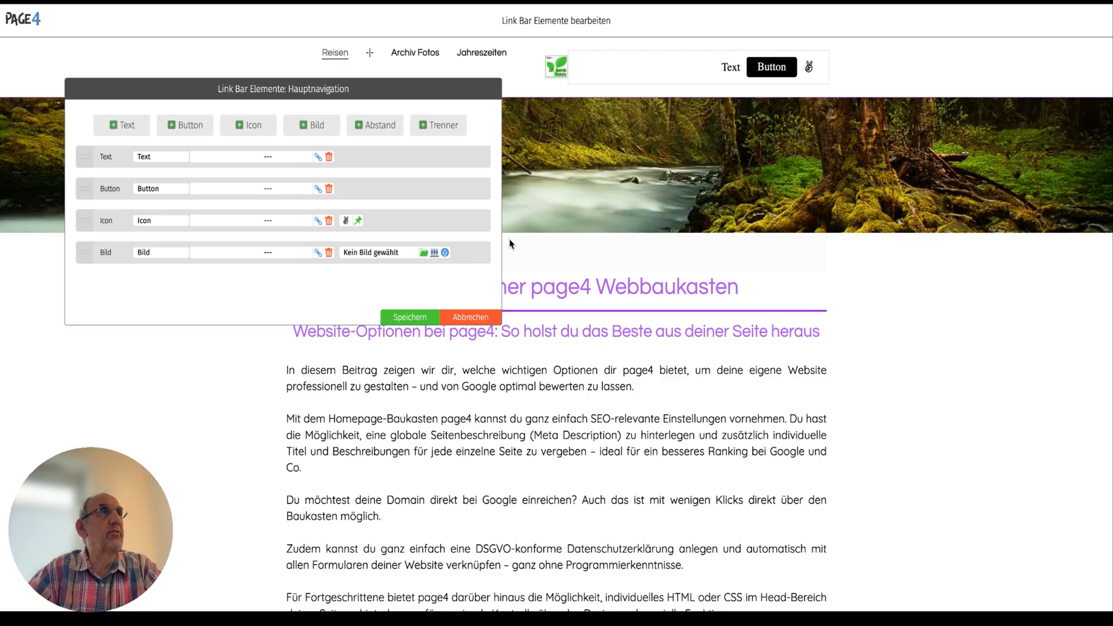
click(424, 253)
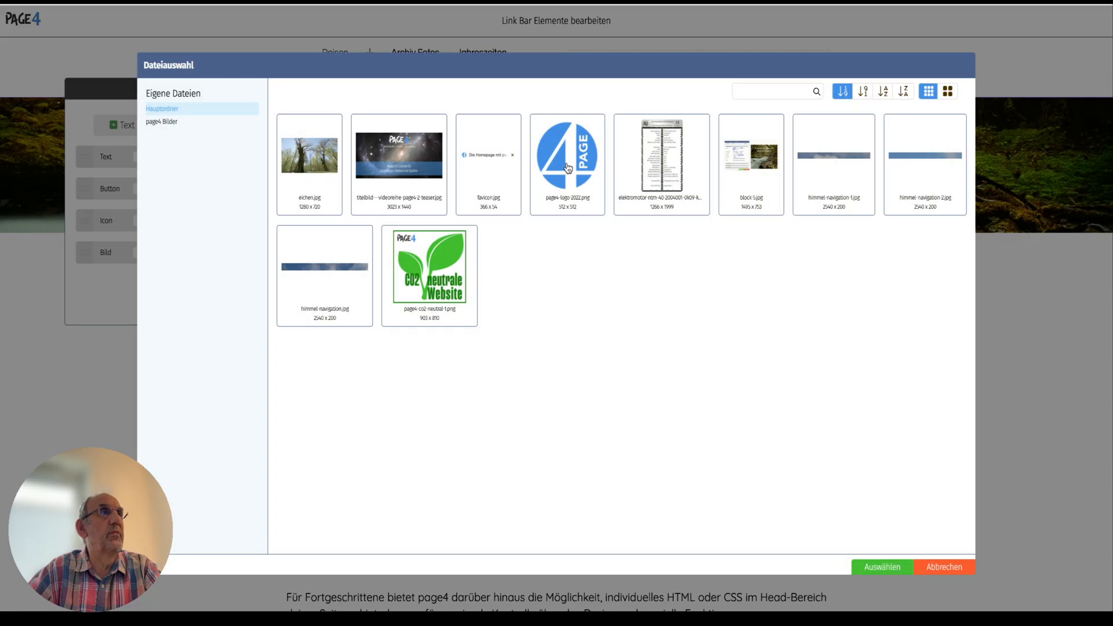
click(566, 163)
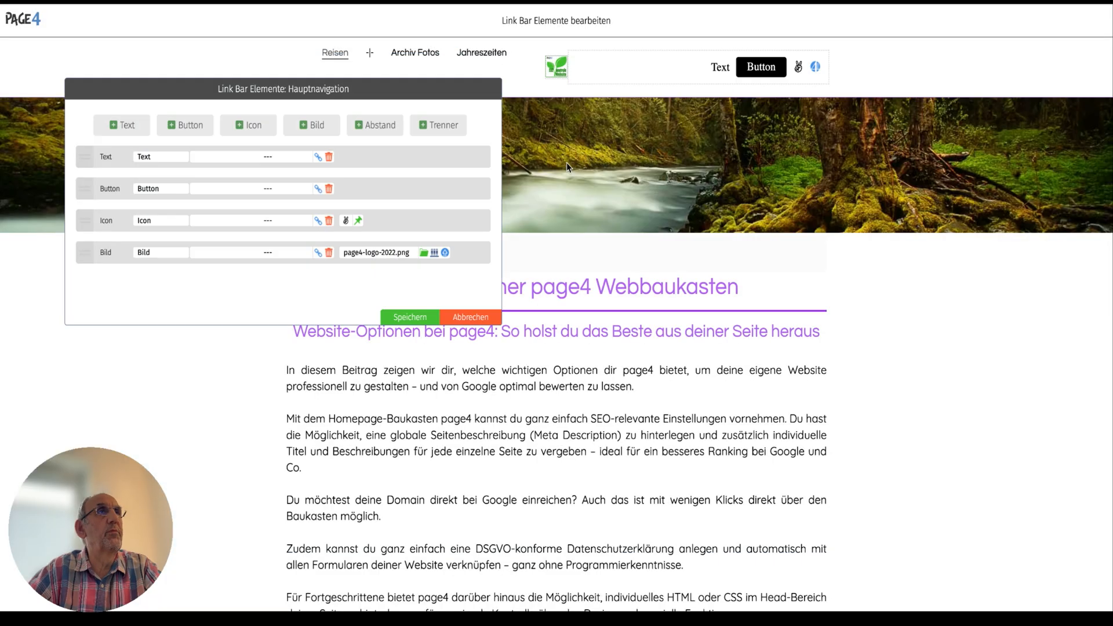
Add a separator, a spacing element and a second separator to the Link Bar.
click(441, 126)
click(384, 127)
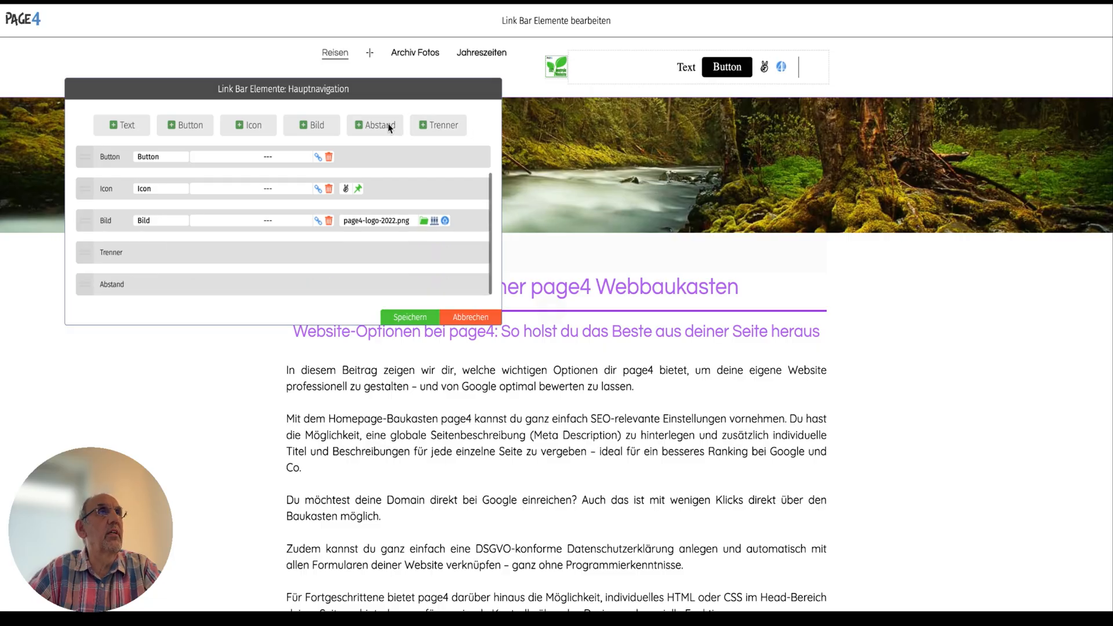
click(438, 126)
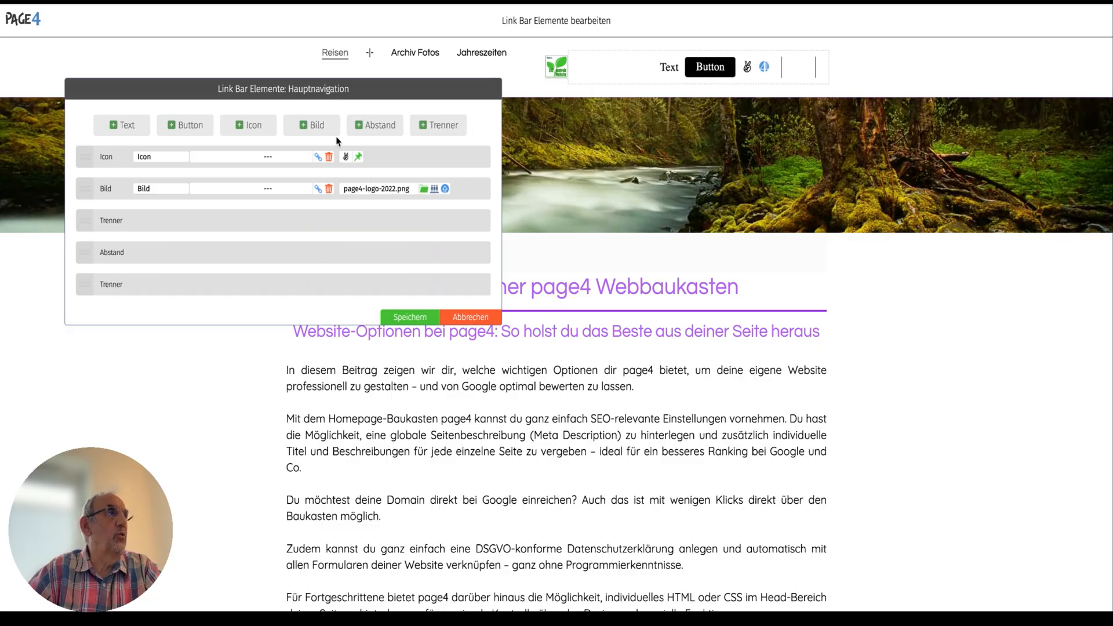
Save the Link Bar elements, reopen them, and move the button element to the end of the list, saving the new order.
click(410, 317)
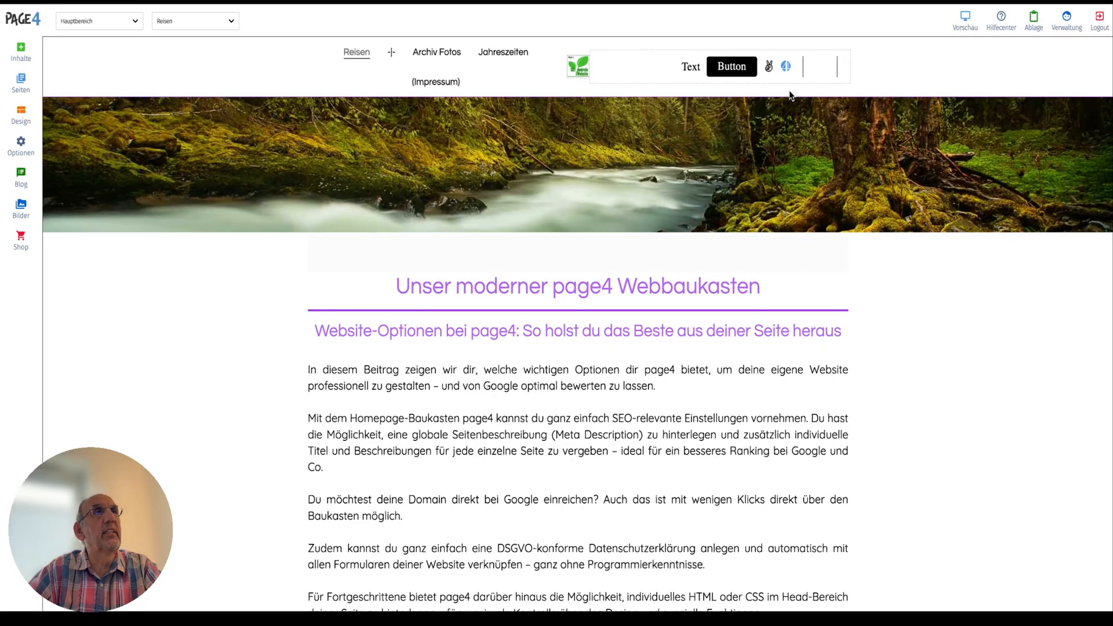
click(736, 71)
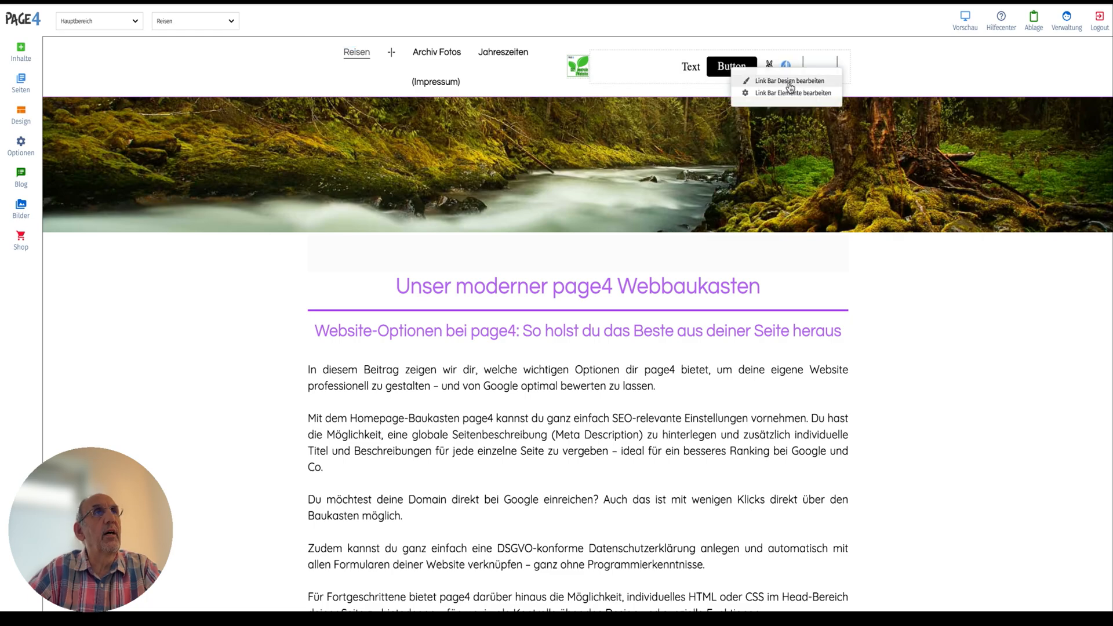
click(815, 93)
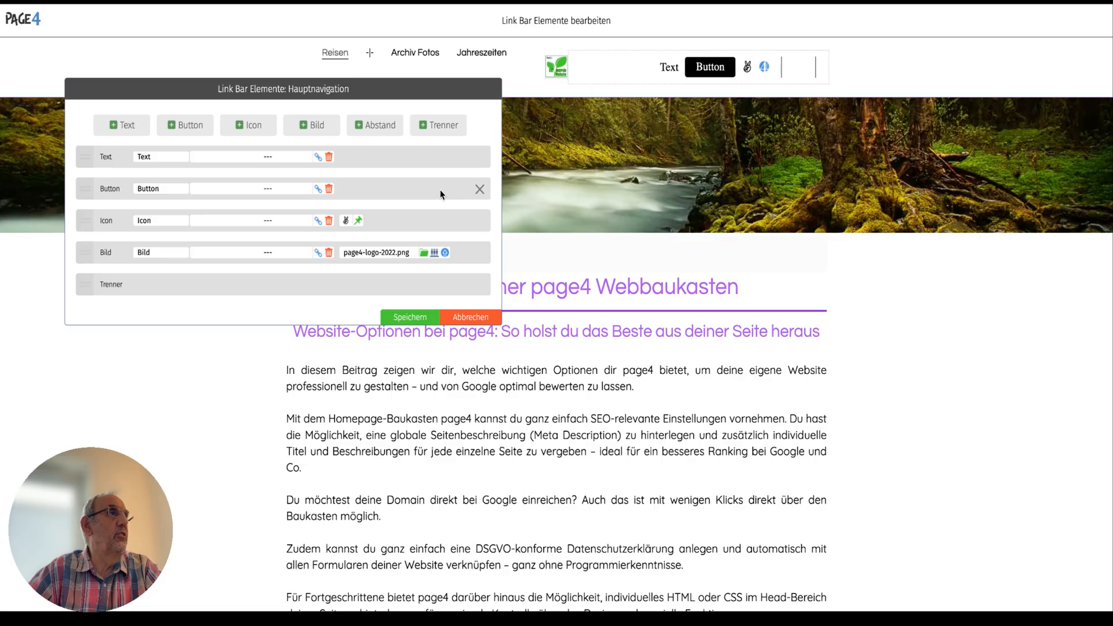
drag(91, 187, 132, 294)
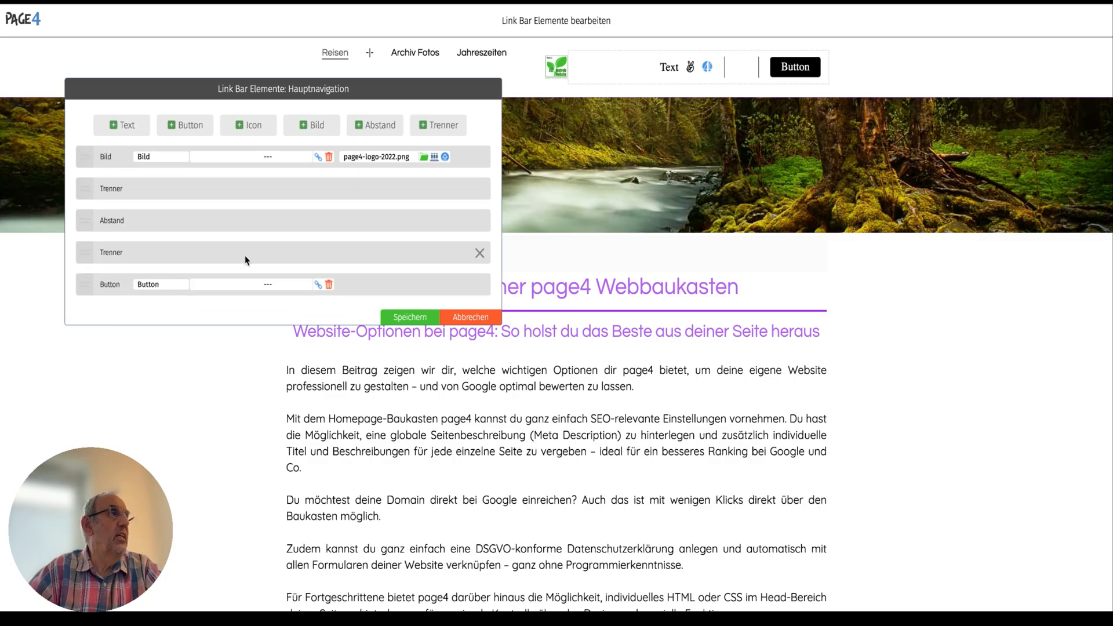
click(318, 285)
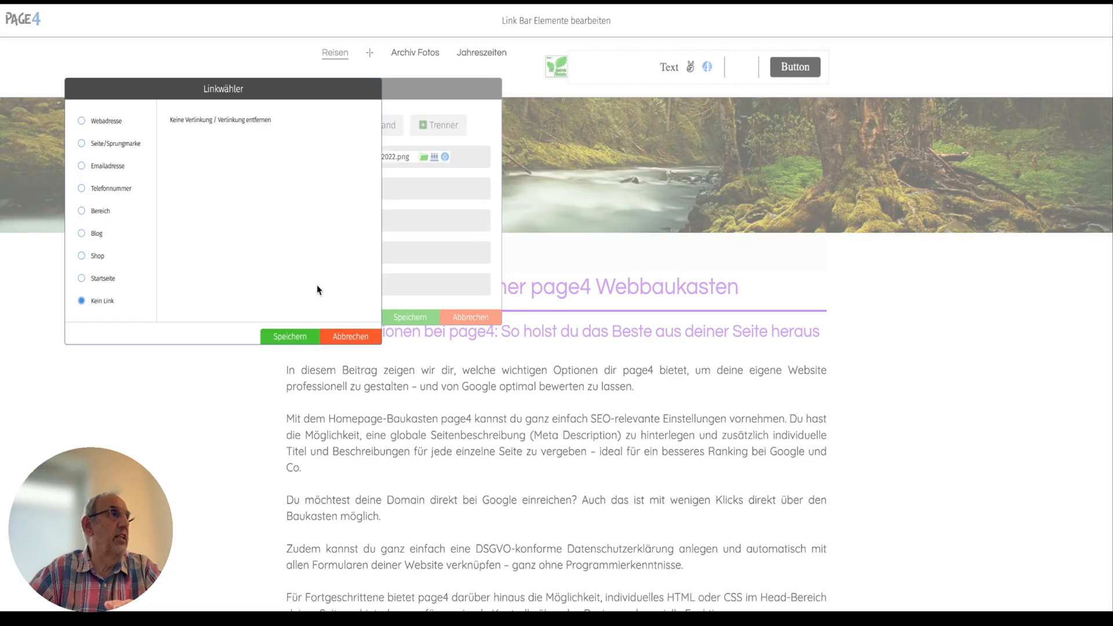
click(350, 336)
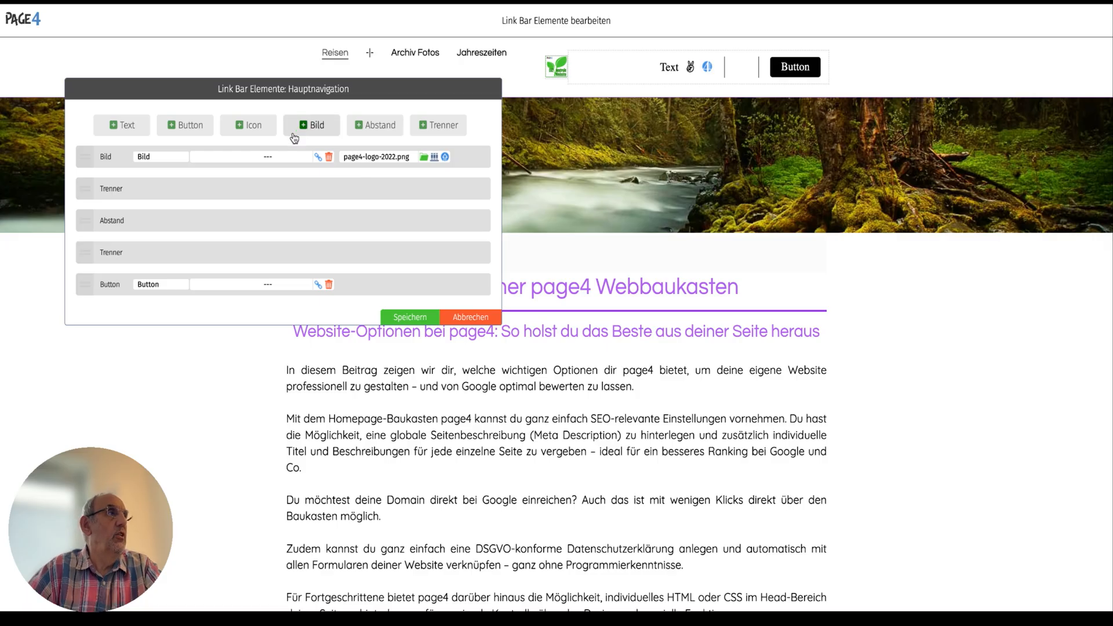
click(432, 319)
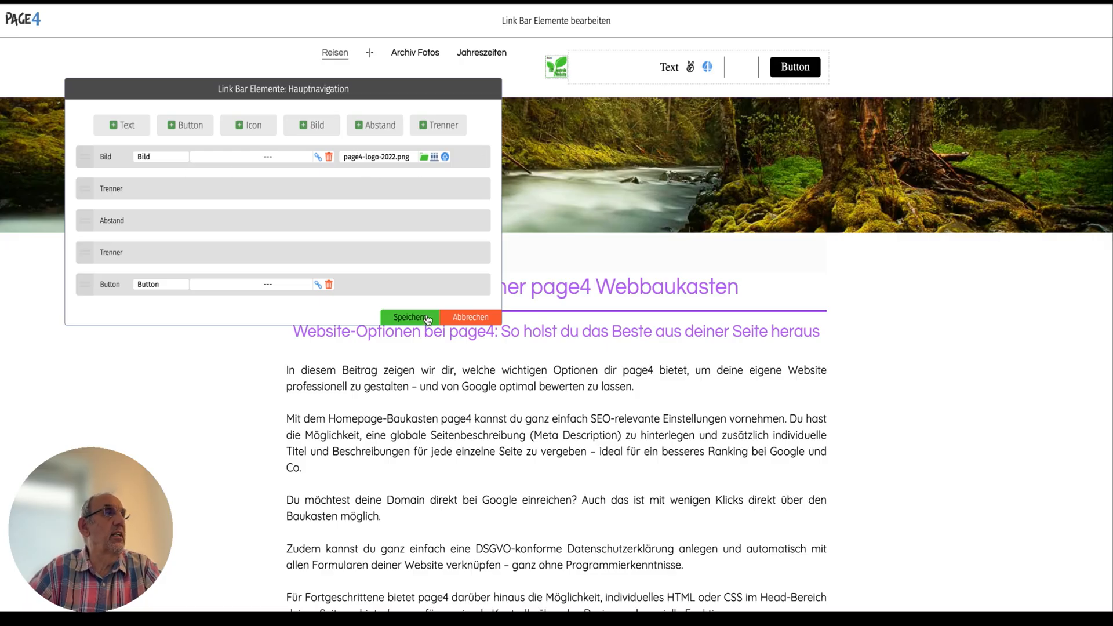
Open the Link Bar design settings and set the width to 37 % and the upper, lower and left margins to 1 px.
click(743, 74)
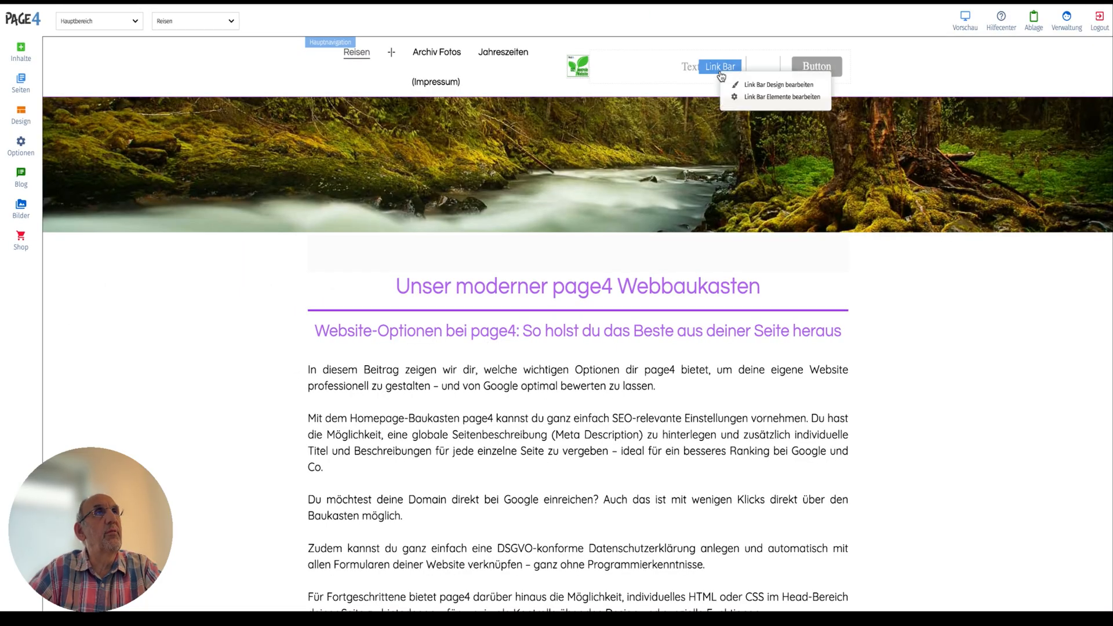
click(765, 93)
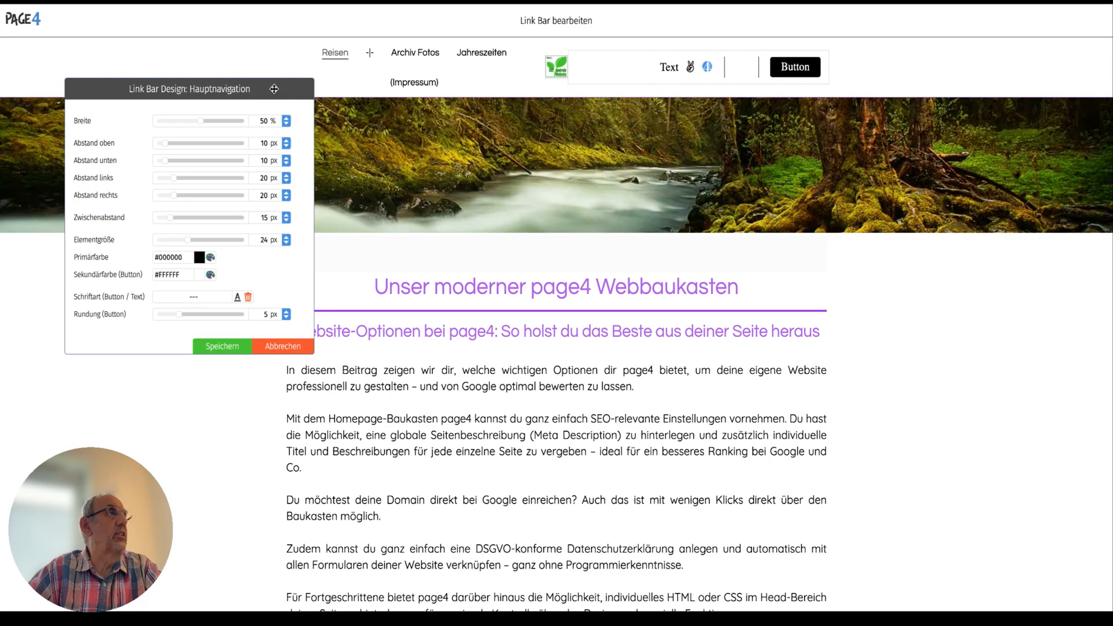
drag(273, 88, 674, 155)
drag(601, 188, 553, 248)
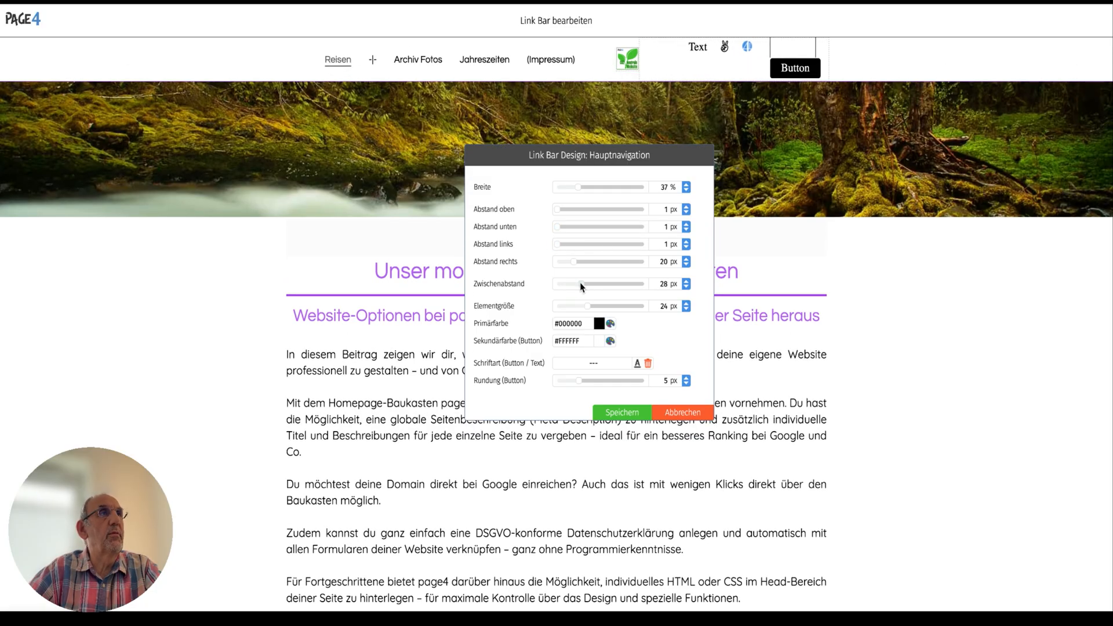
Set the Link Bar's element spacing to 4 px, right margin to 12 px and element size to 27 px.
click(561, 283)
drag(562, 283, 566, 266)
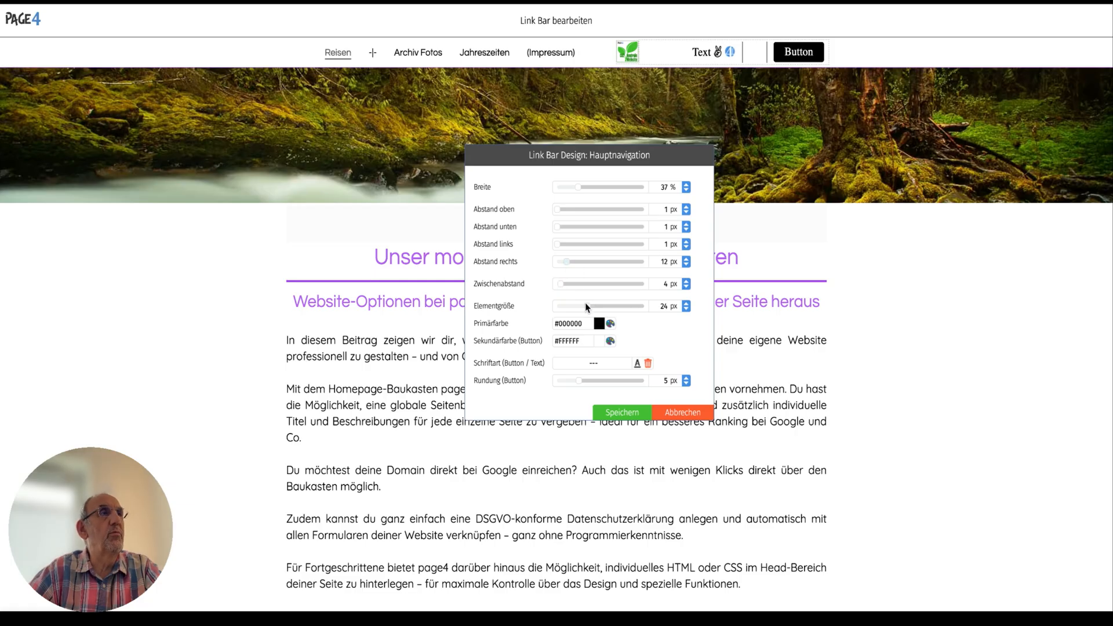
mouse_move(586, 306)
mouse_down()
mouse_move(618, 306)
mouse_move(594, 307)
mouse_up()
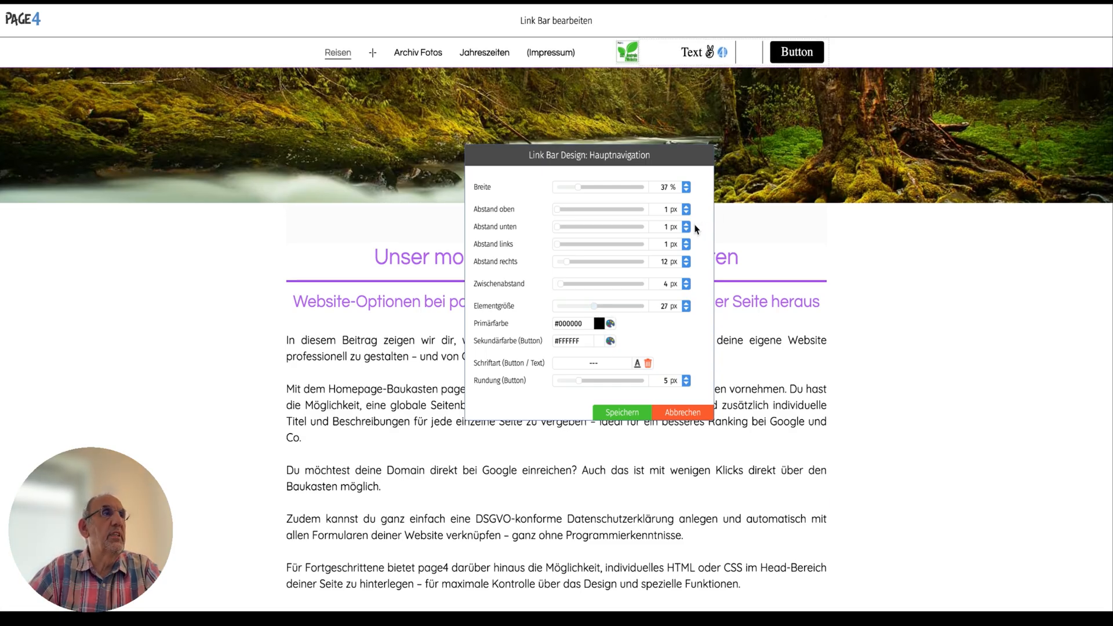
Set the Link Bar's primary colour to the purple Design #2 and the button's secondary colour to the white Design #3.
click(610, 323)
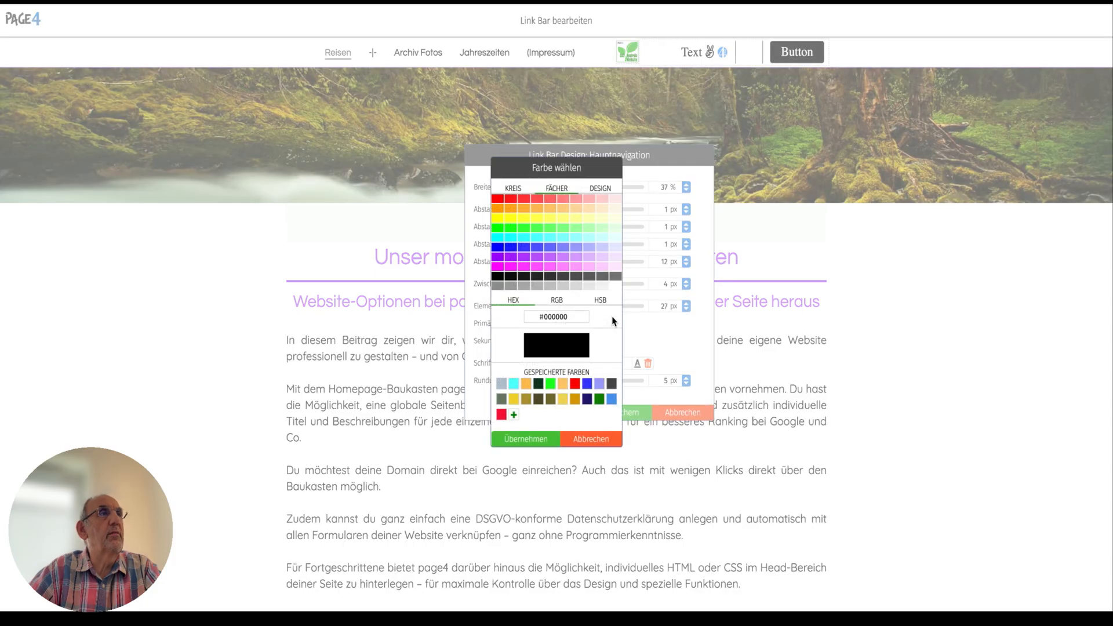
click(600, 199)
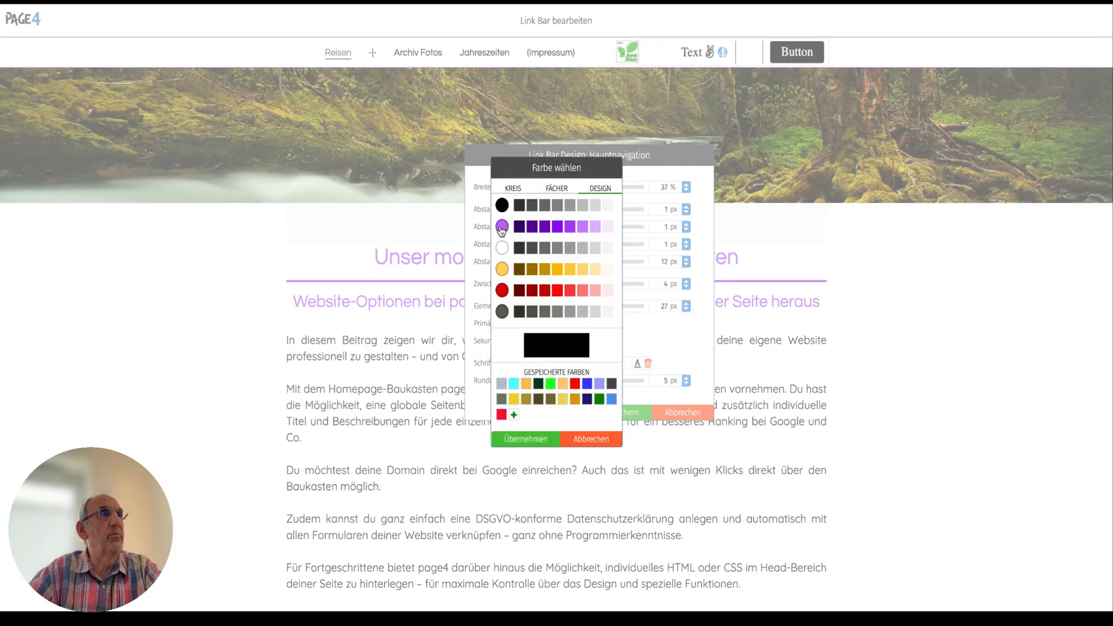
click(503, 228)
click(526, 439)
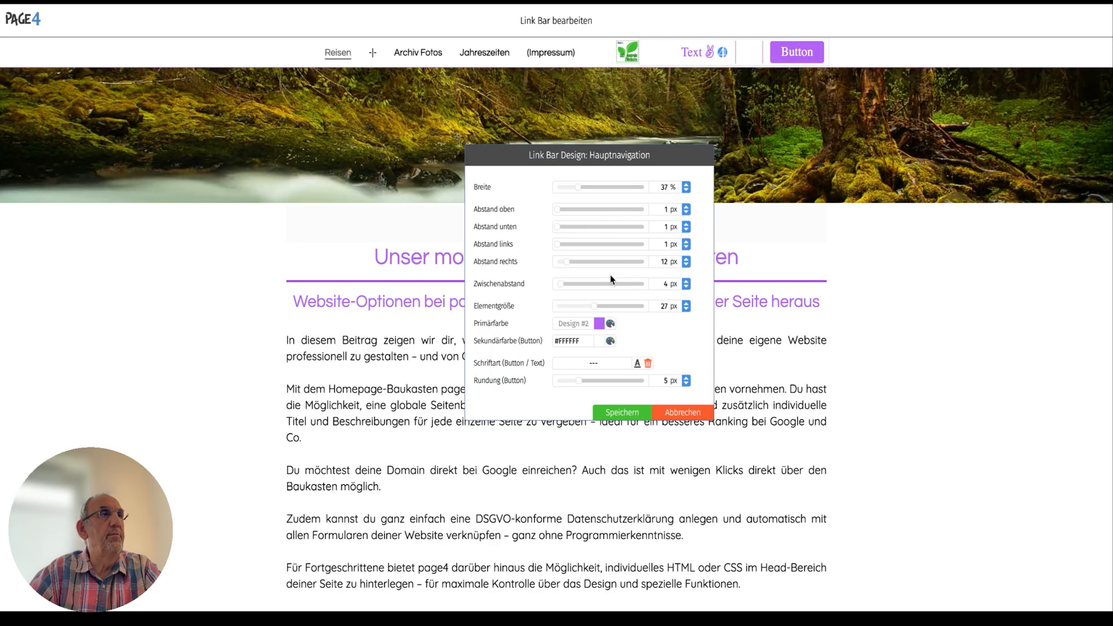
click(610, 341)
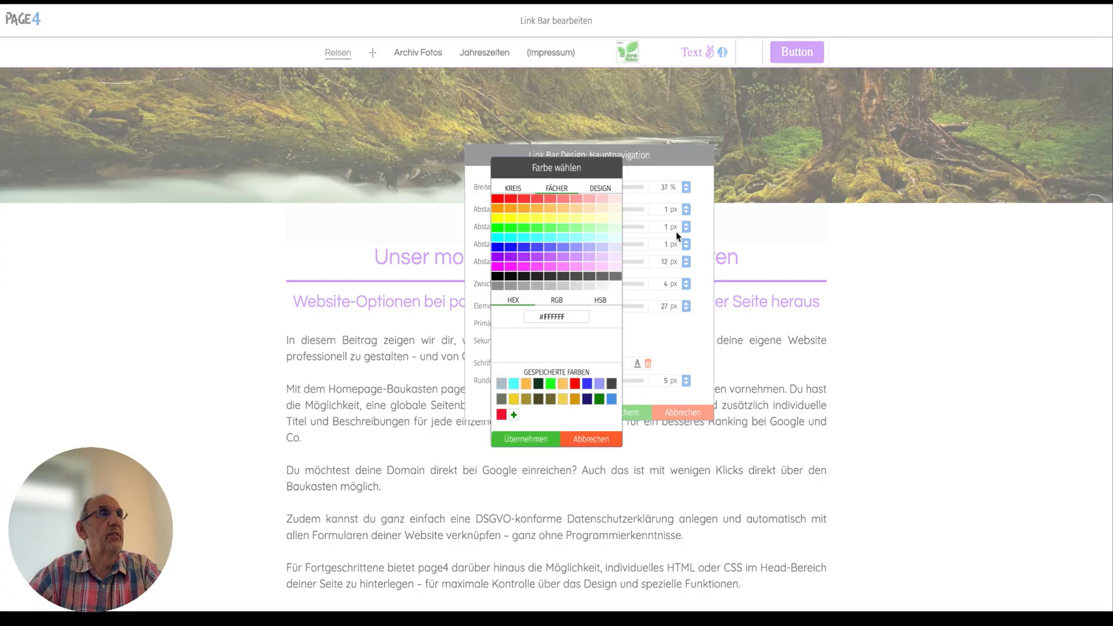
click(599, 187)
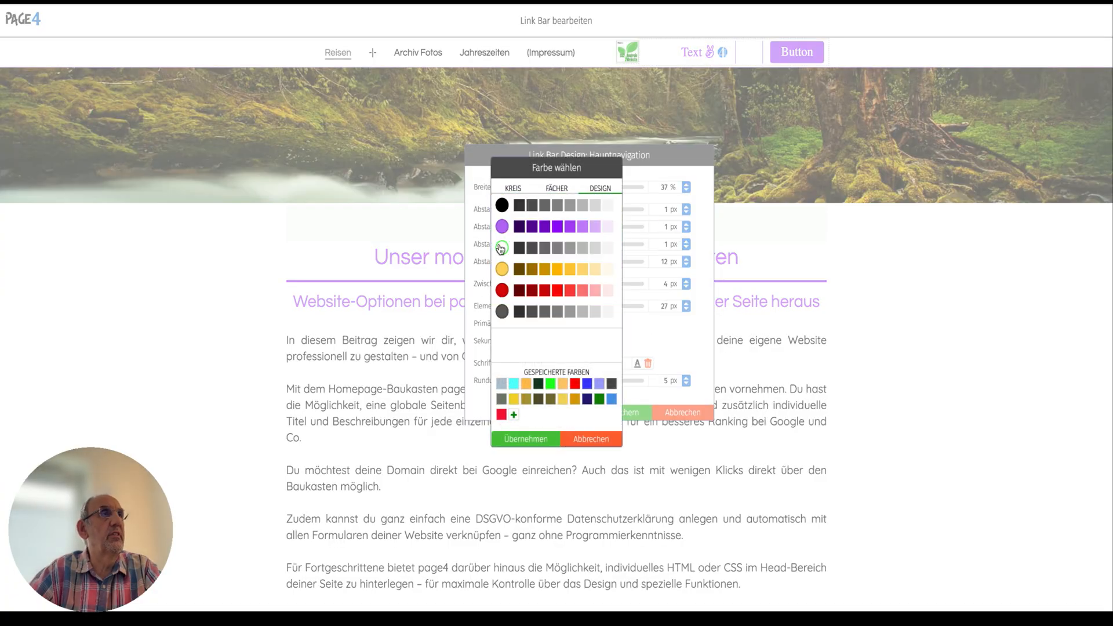
click(567, 436)
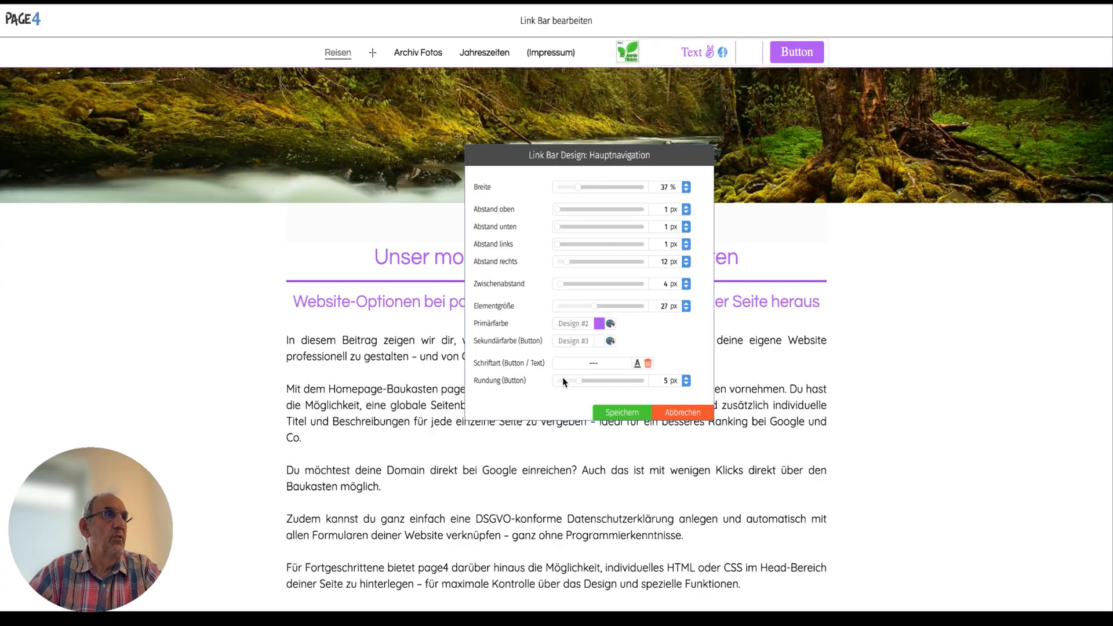
Reduce the corner rounding of the Link Bar button to about the minimum and save the Link Bar design.
drag(579, 382, 564, 384)
drag(622, 383, 559, 381)
click(623, 412)
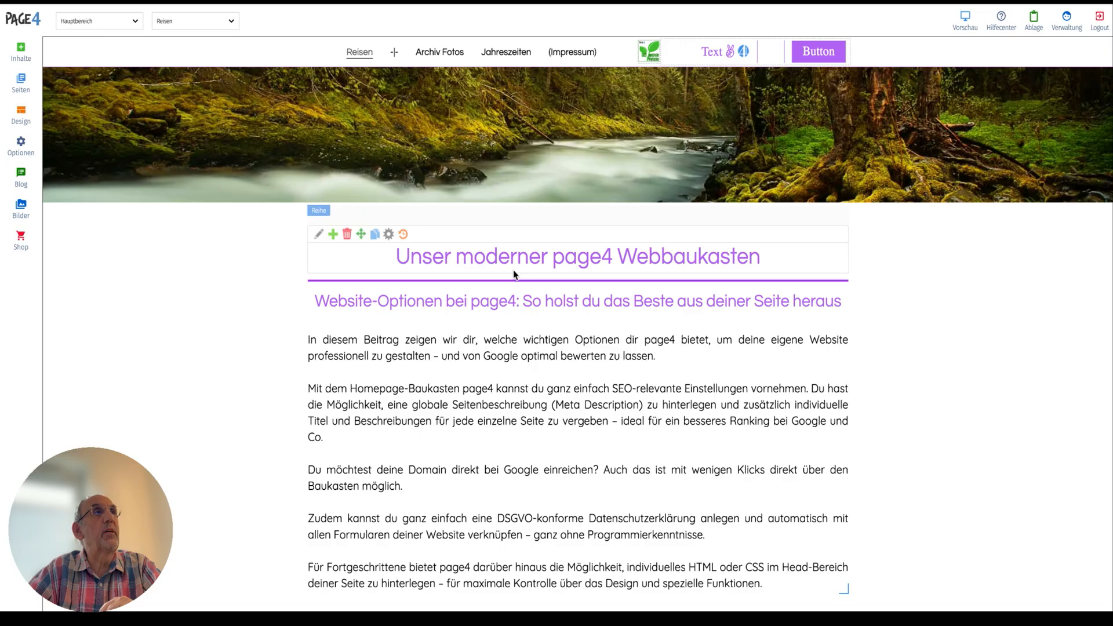
Open the main navigation's structure selection and preview structures 0 to 4 with their different logo and extra link arrangements.
mouse_move(493, 49)
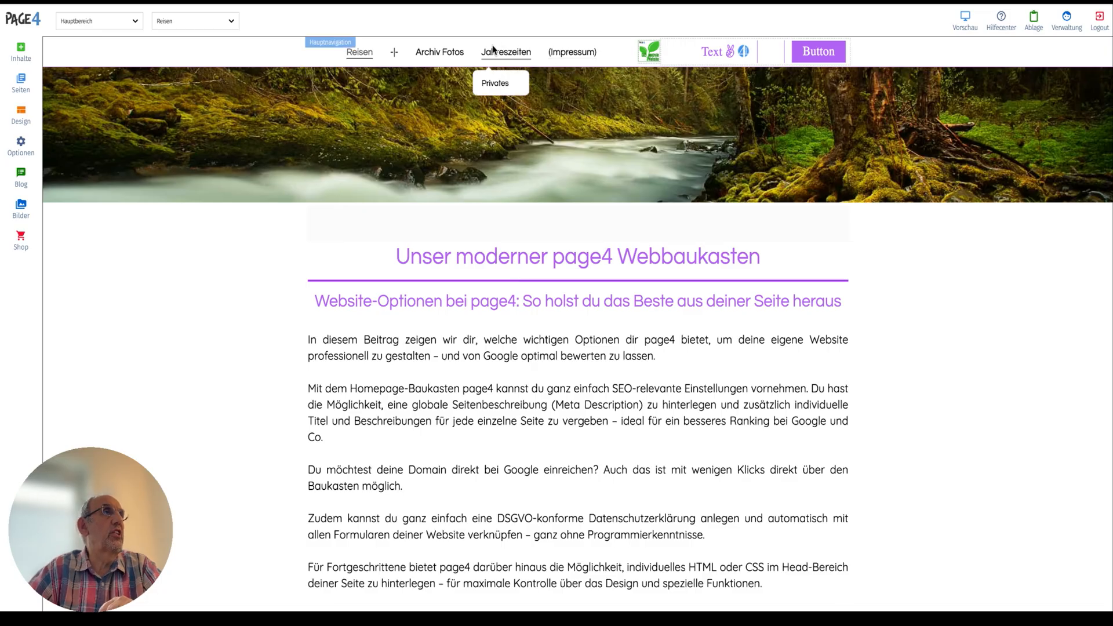
click(328, 46)
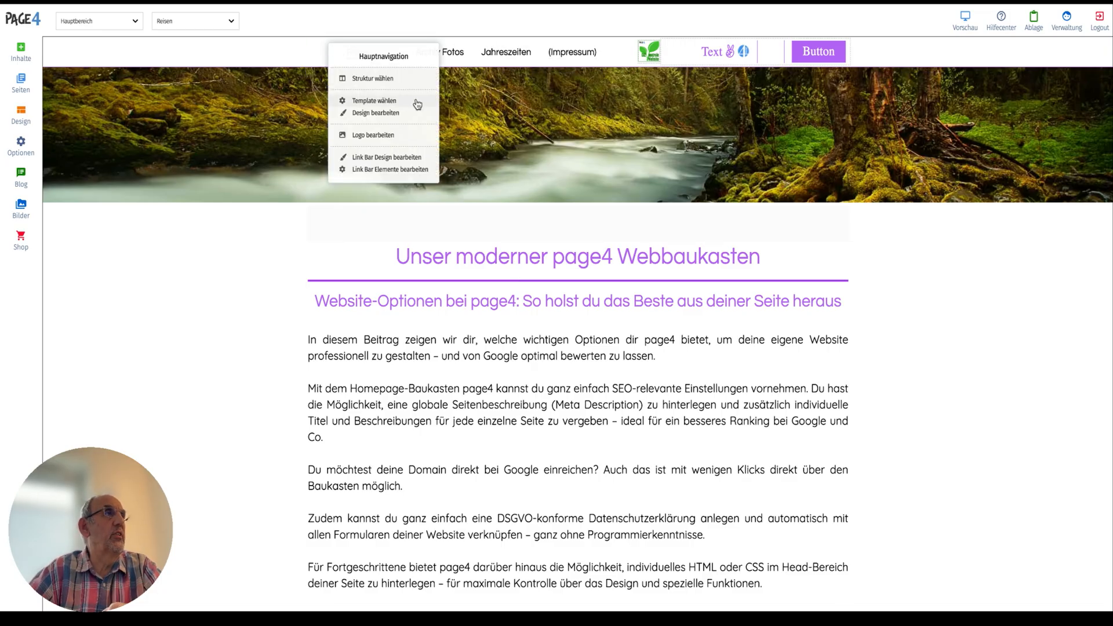
click(384, 83)
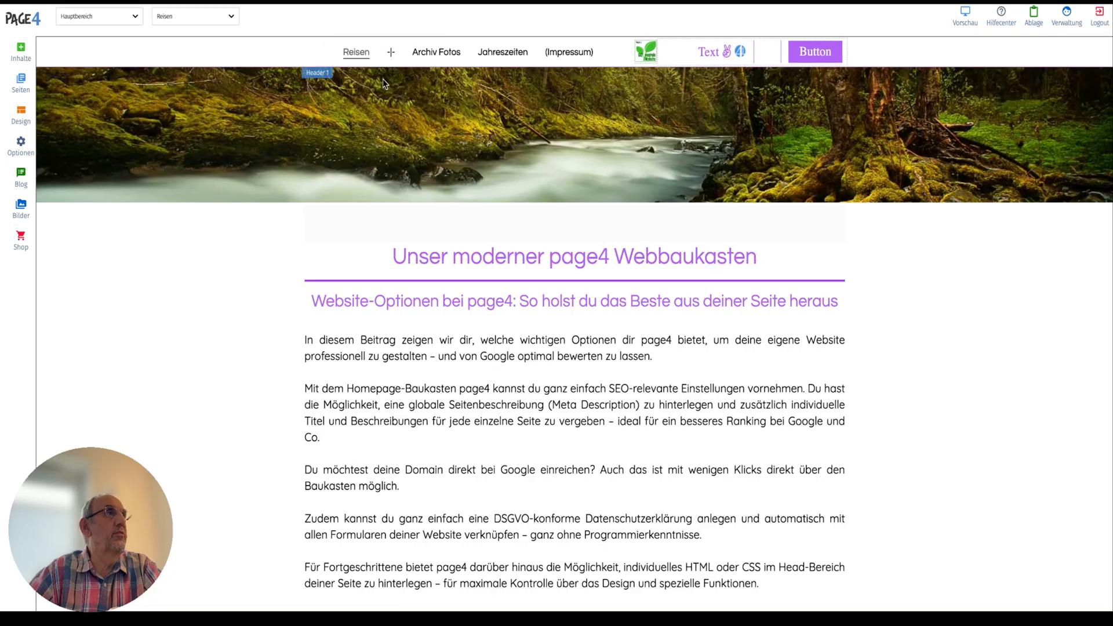
click(155, 132)
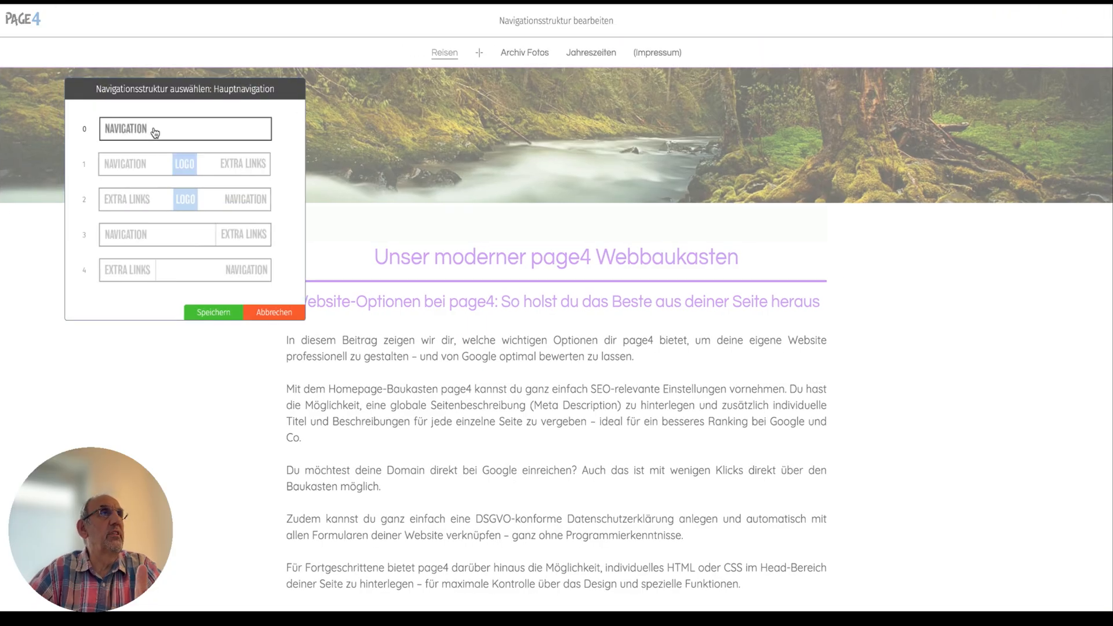
click(165, 169)
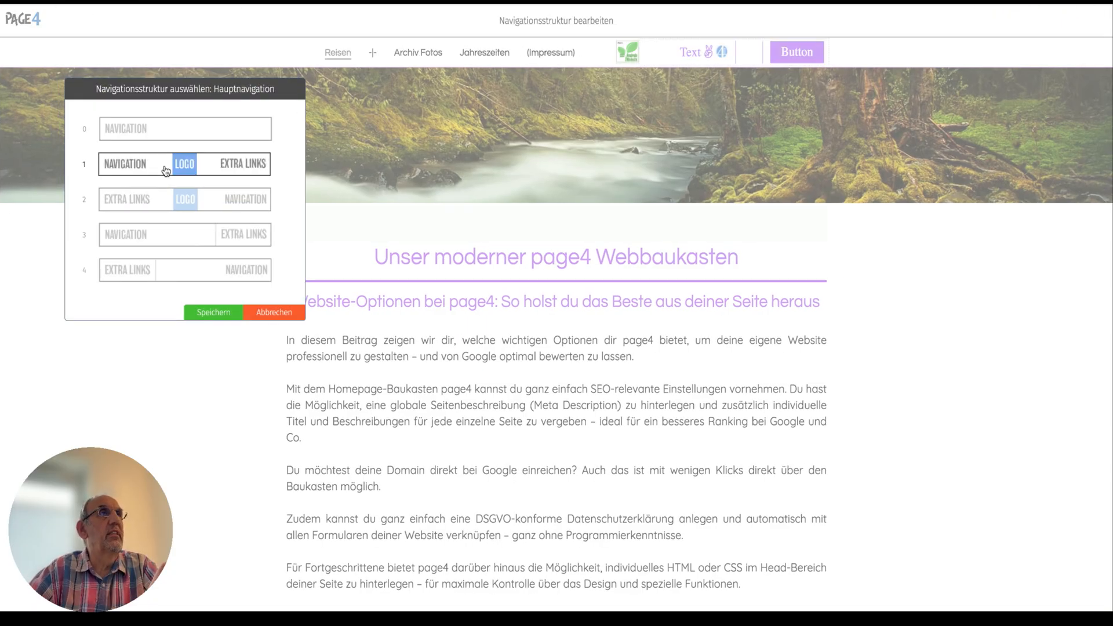
click(155, 199)
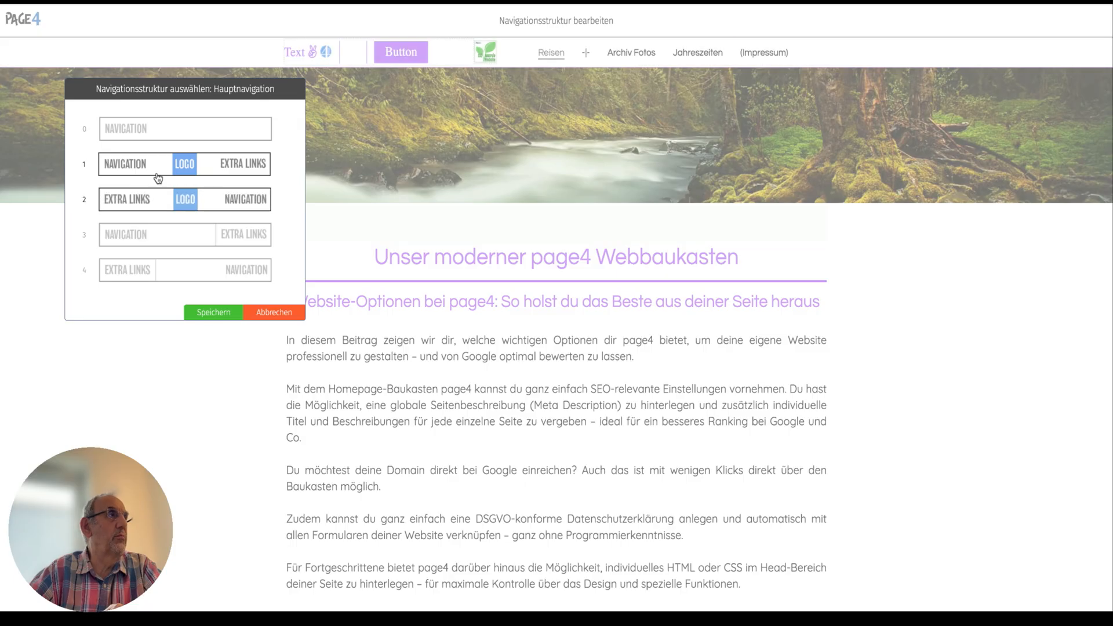
click(158, 172)
click(155, 199)
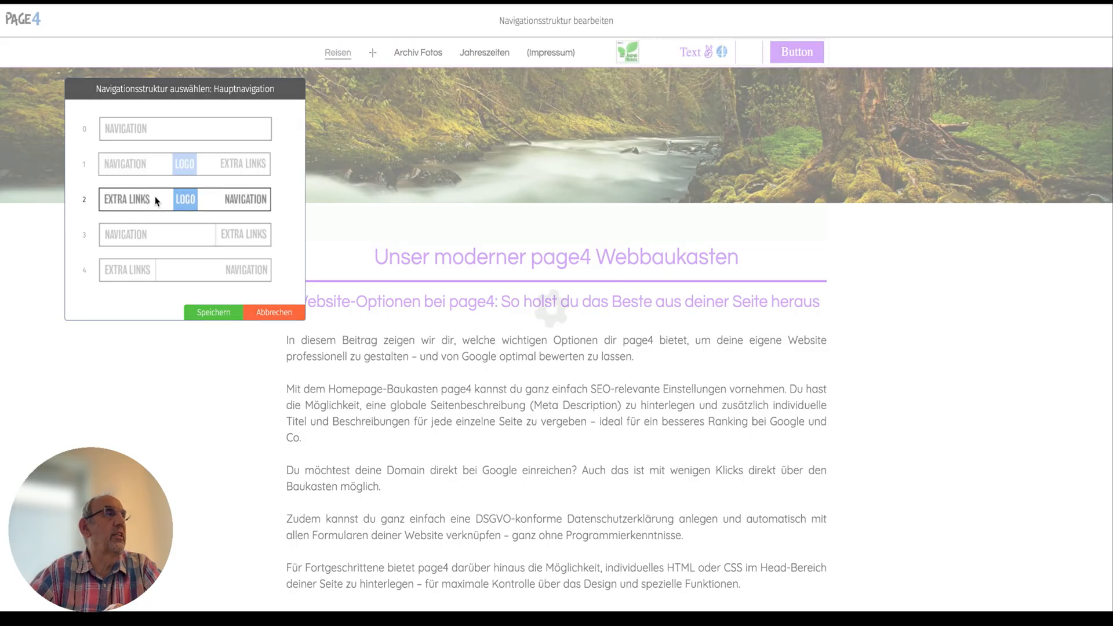
click(161, 166)
click(160, 134)
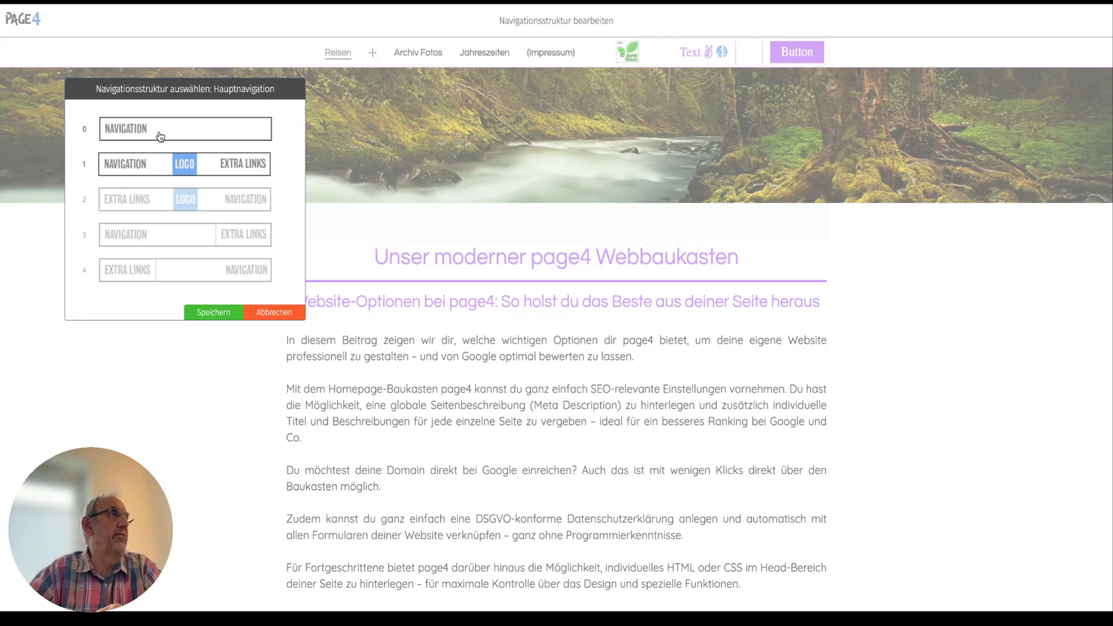
click(174, 230)
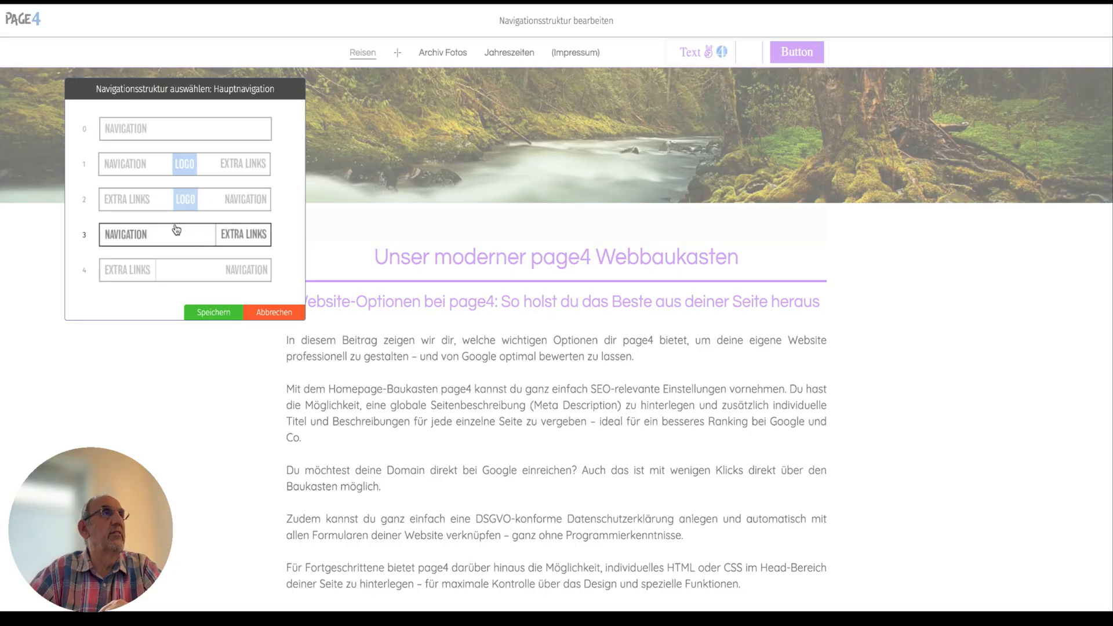
click(235, 270)
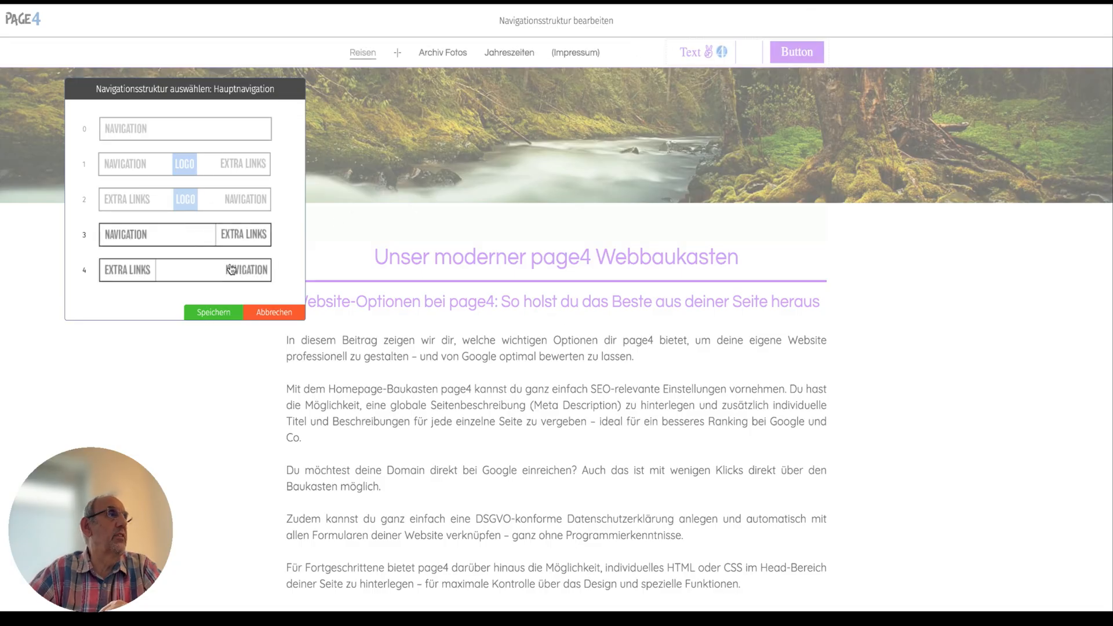
Apply structure 0, with the navigation only, to the main navigation and save it.
click(222, 134)
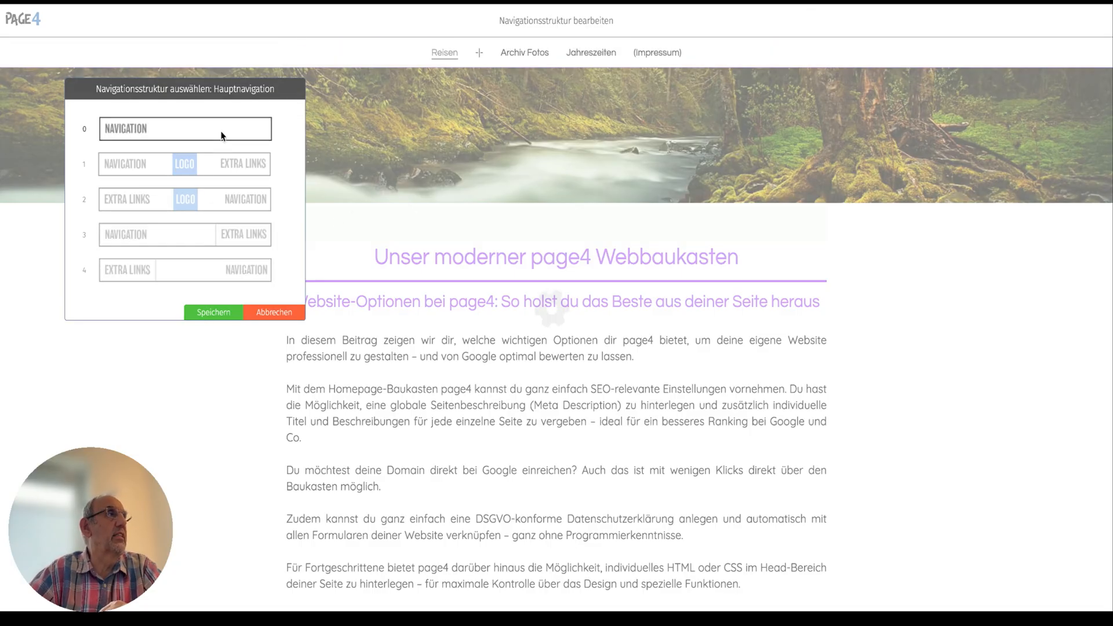
click(220, 315)
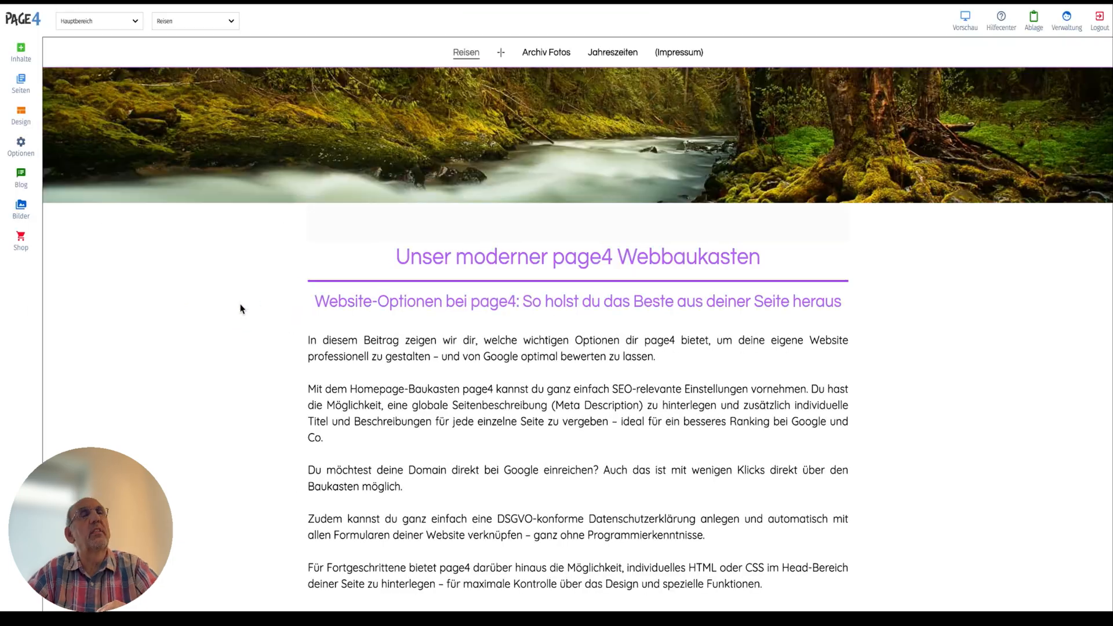